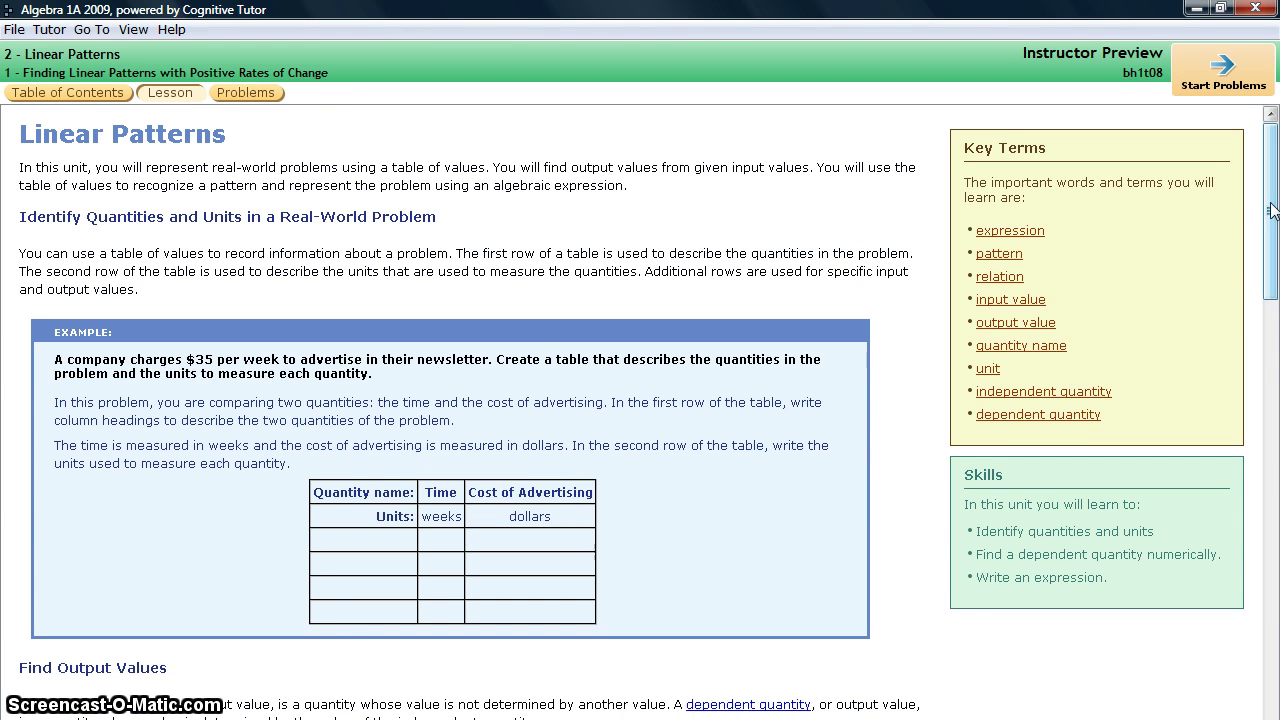
Step: Close the glossary entry for quantity and start the problems of the Linear Patterns unit
{"action": "mouse_move", "coordinate": [1273, 208]}
{"action": "left_mouse_down"}
{"action": "mouse_move", "coordinate": [1272, 472]}
{"action": "mouse_move", "coordinate": [1270, 200]}
{"action": "left_mouse_up"}
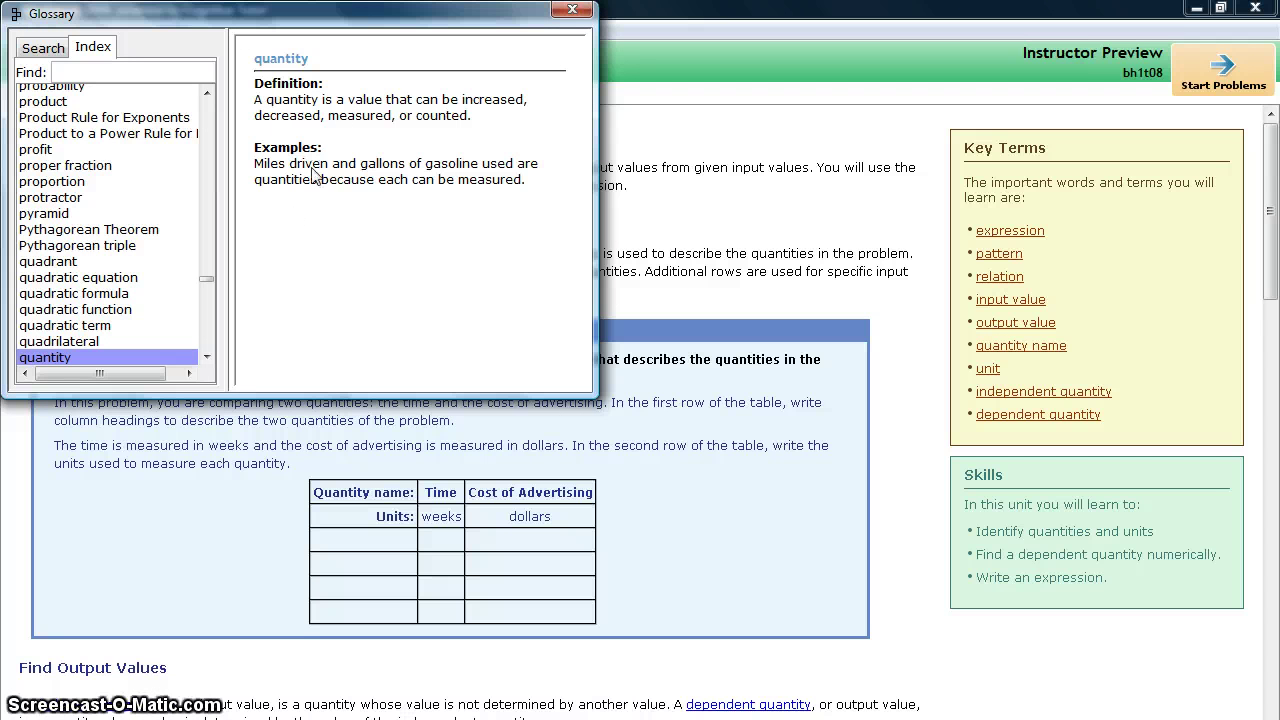
{"action": "left_click", "coordinate": [570, 12]}
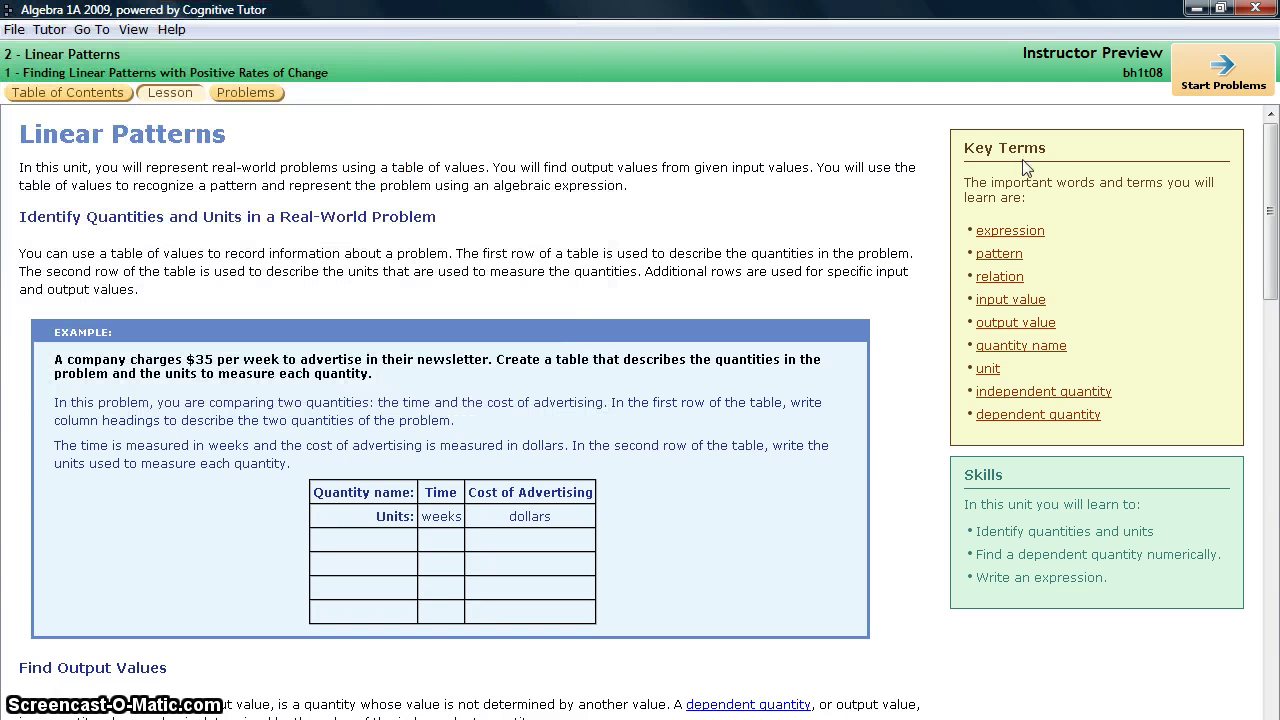
{"action": "left_click", "coordinate": [1222, 88]}
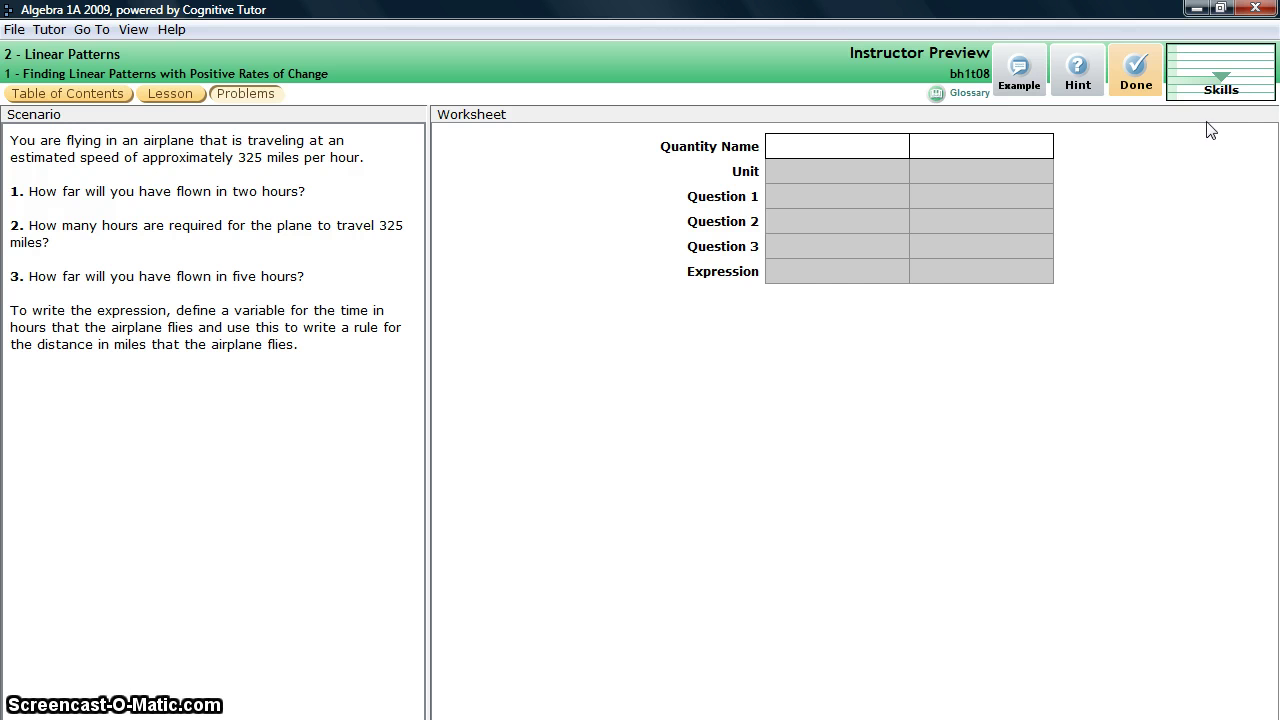
Step: Review the skill progress bars for the airplane problem and close them
{"action": "mouse_move", "coordinate": [1217, 93]}
{"action": "left_click", "coordinate": [1212, 80]}
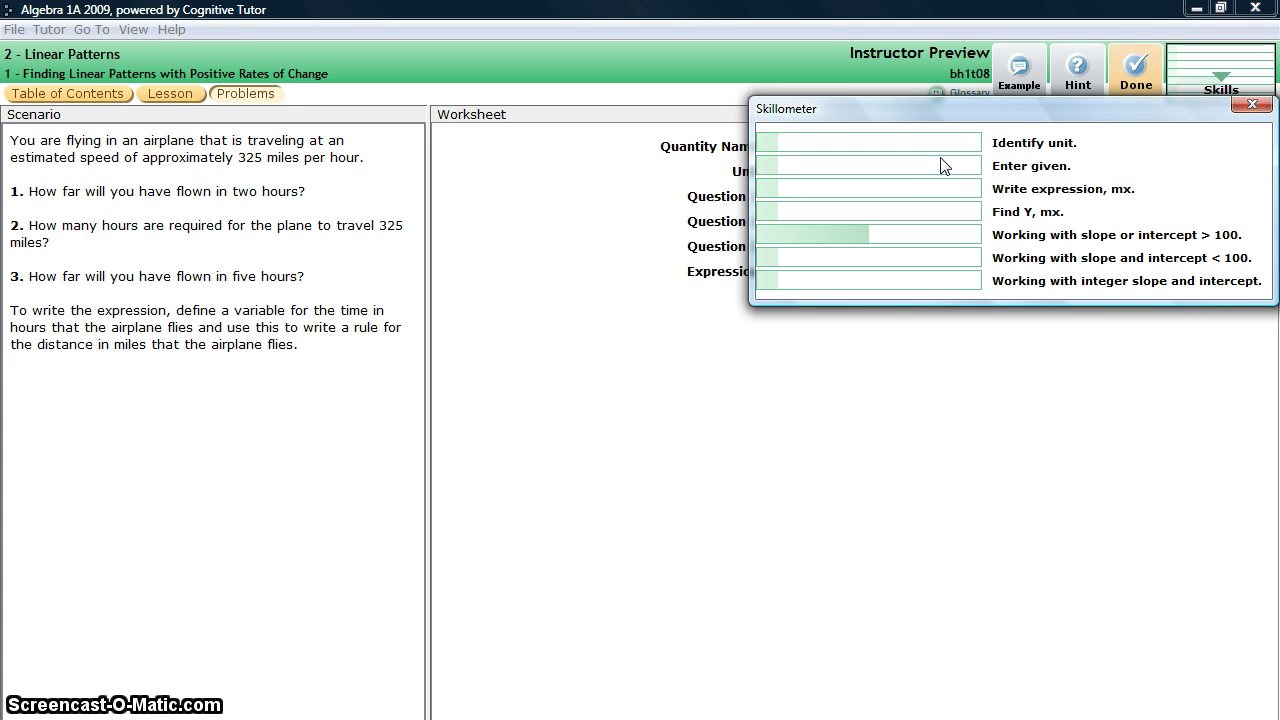
{"action": "left_click", "coordinate": [1250, 106]}
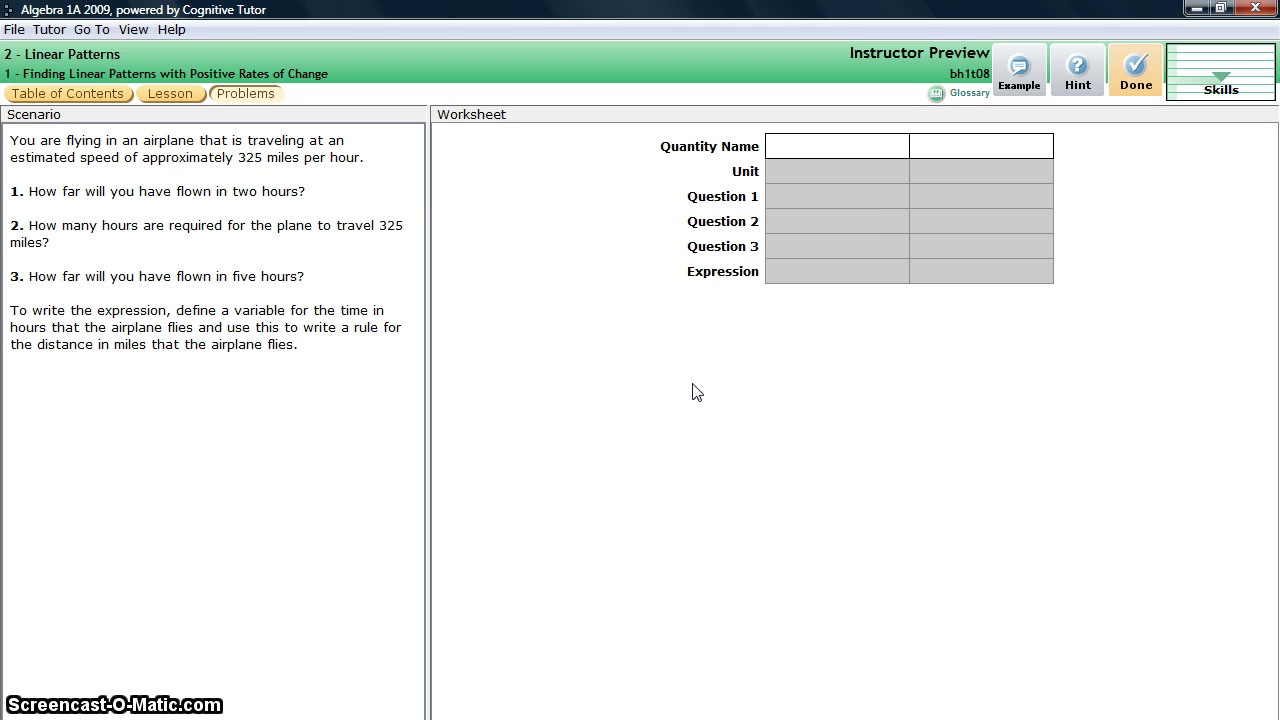
Step: Name the two worksheet quantities "time" and "the distance"
{"action": "left_click", "coordinate": [835, 149]}
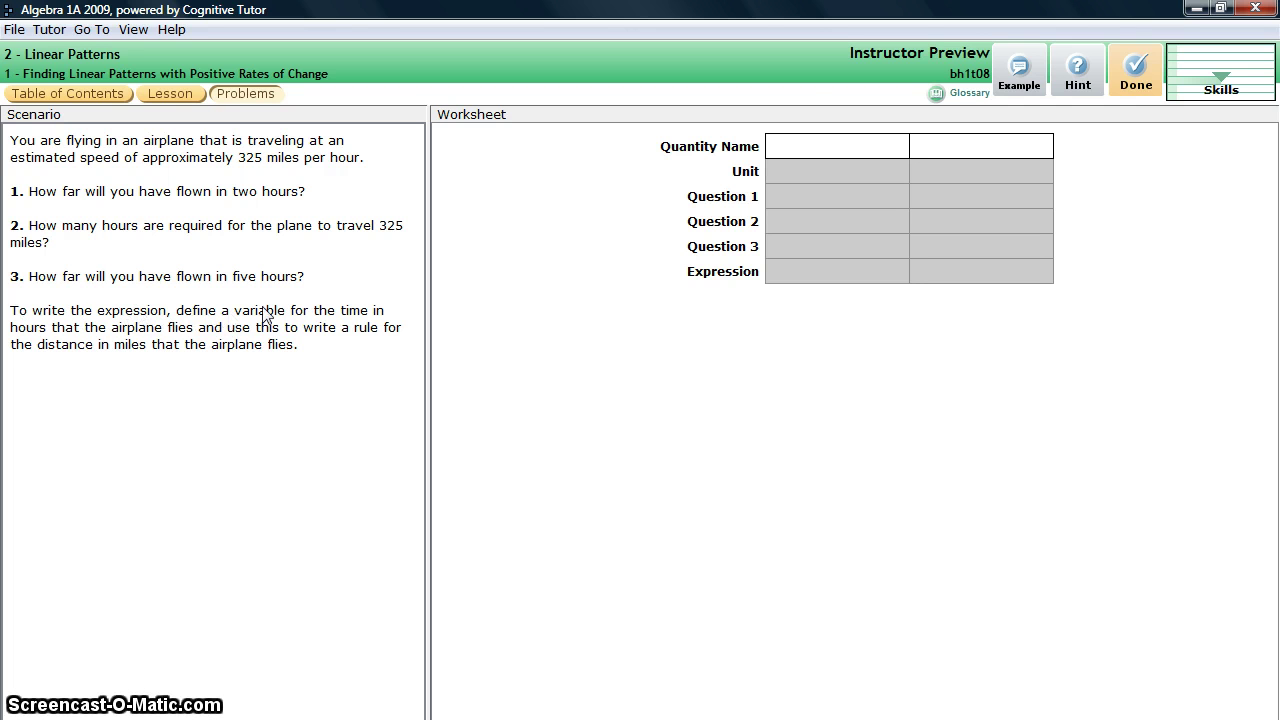
{"action": "left_click", "coordinate": [821, 136]}
{"action": "type", "text": "time"}
{"action": "key", "text": "Return"}
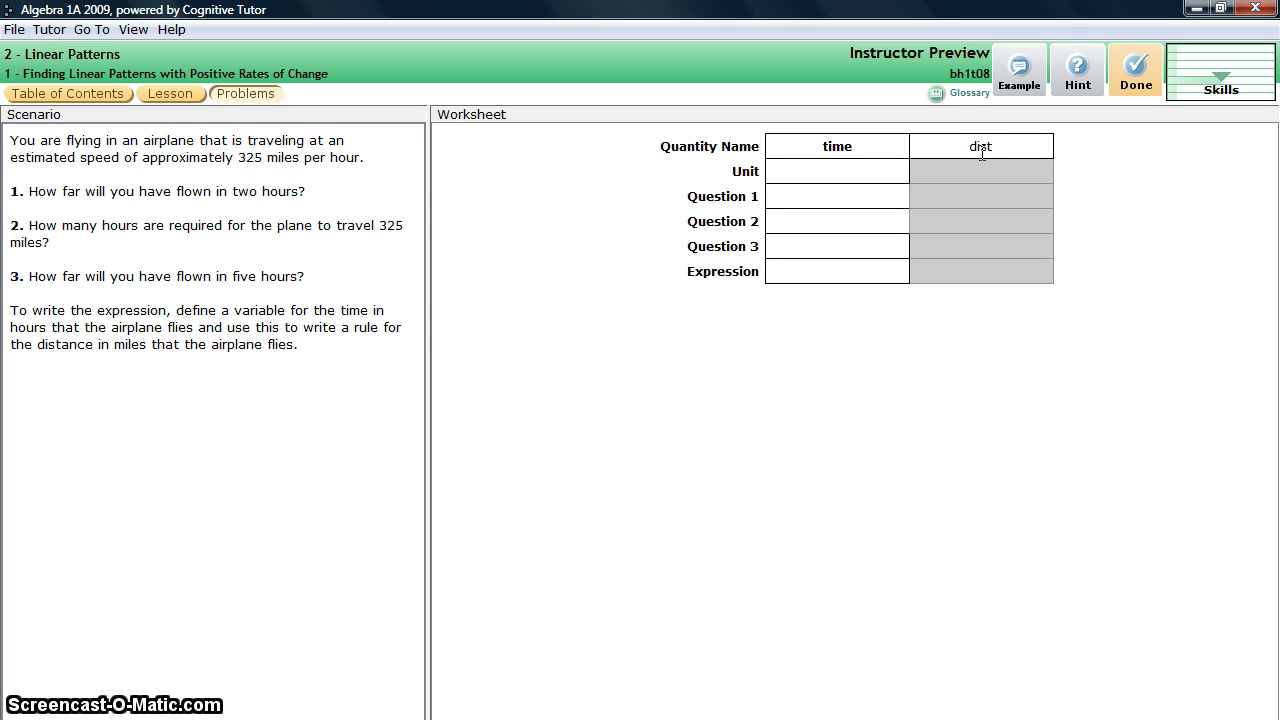
{"action": "type", "text": "ance"}
{"action": "key", "text": "Tab"}
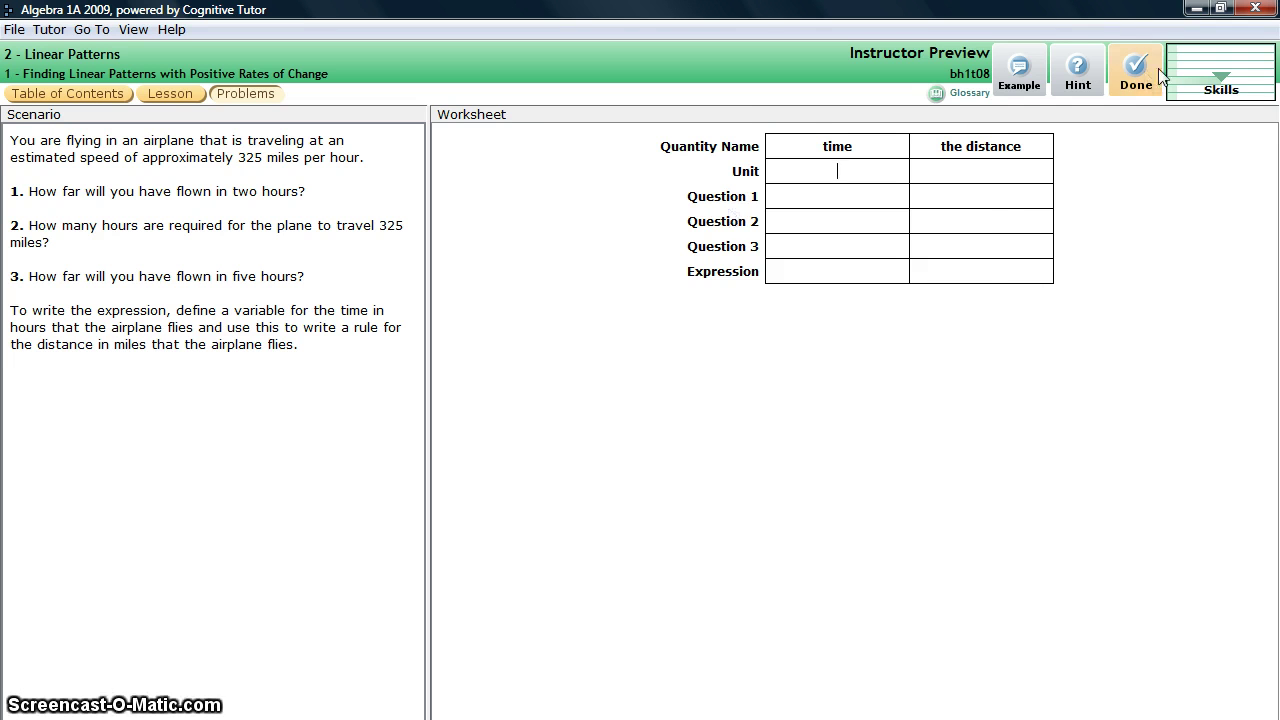
Step: Check the skill progress bars, and enter hours as the time unit and meters as the distance unit
{"action": "left_click", "coordinate": [1212, 76]}
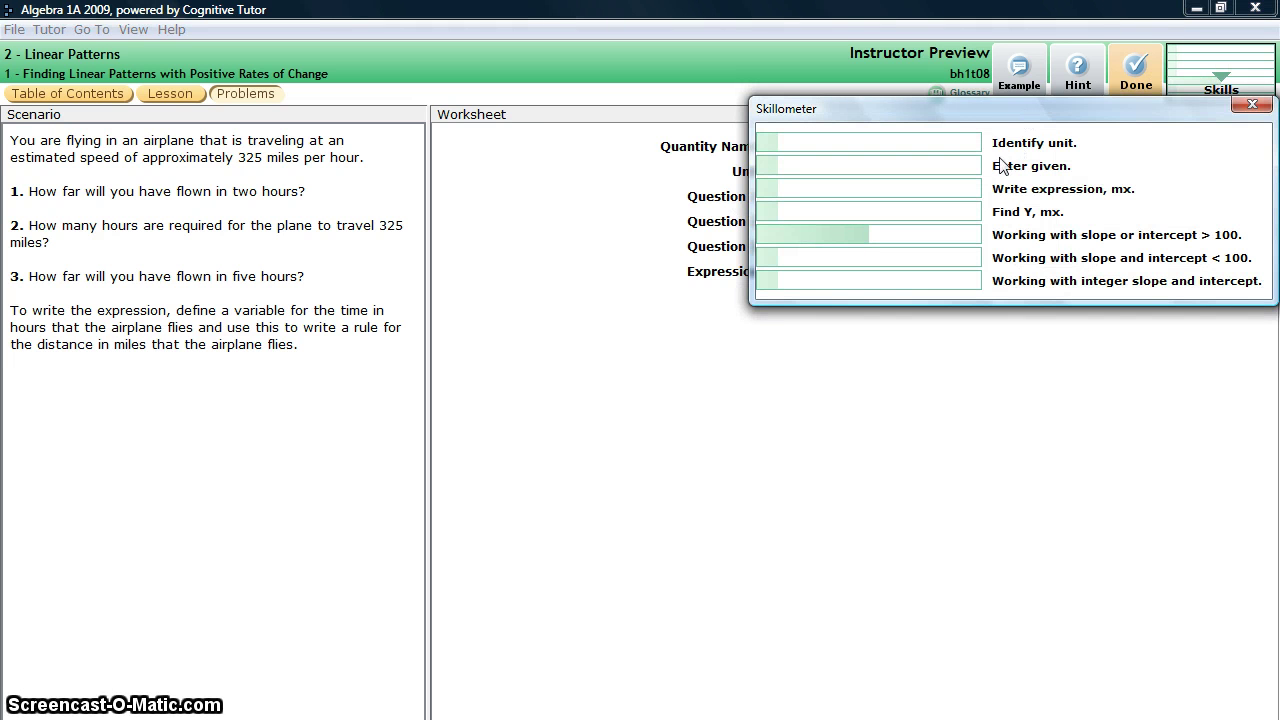
{"action": "left_click", "coordinate": [1253, 106]}
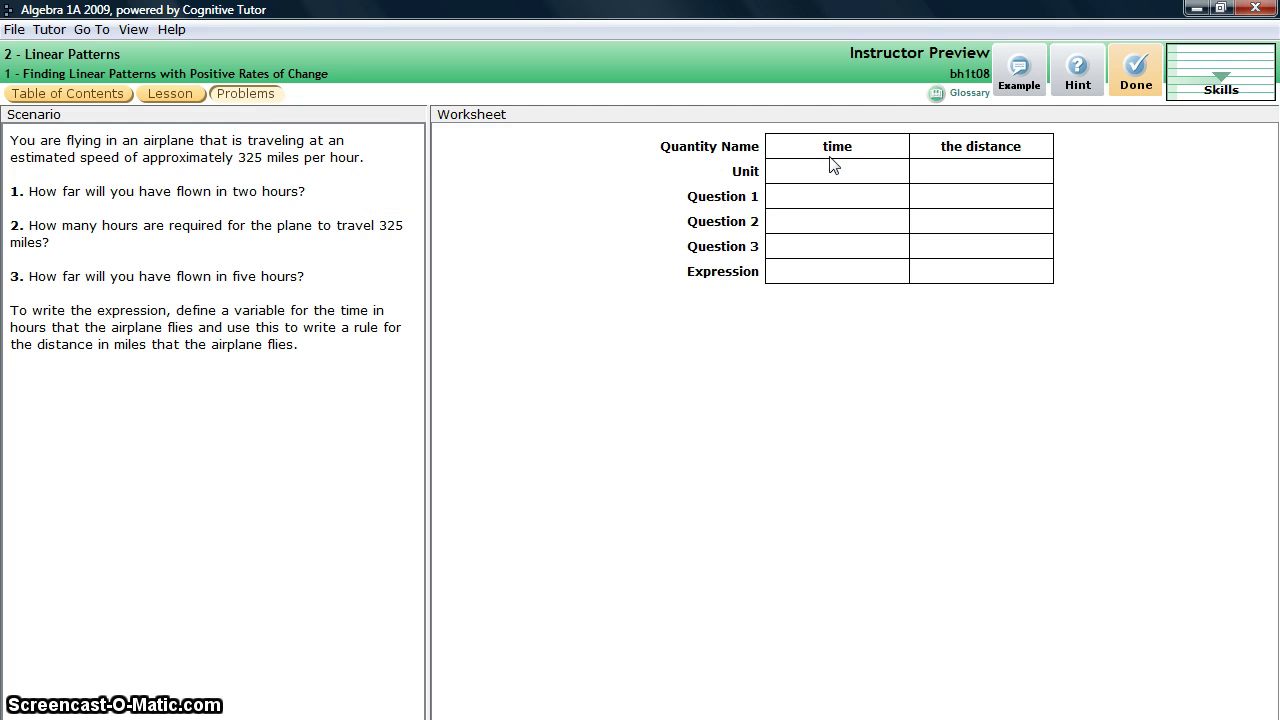
{"action": "type", "text": "rs"}
{"action": "type", "text": "ters"}
{"action": "key", "text": "Tab"}
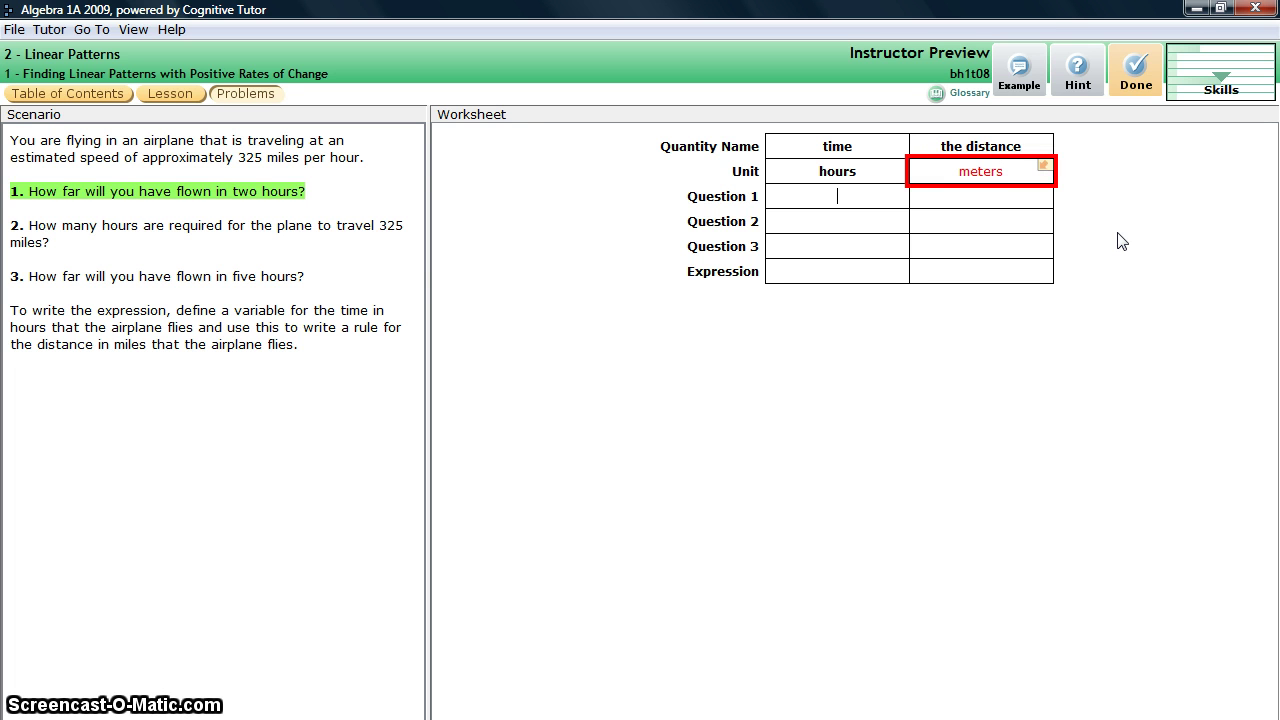
Step: Read the feedback on the distance unit and change that unit to miles
{"action": "mouse_move", "coordinate": [1002, 177]}
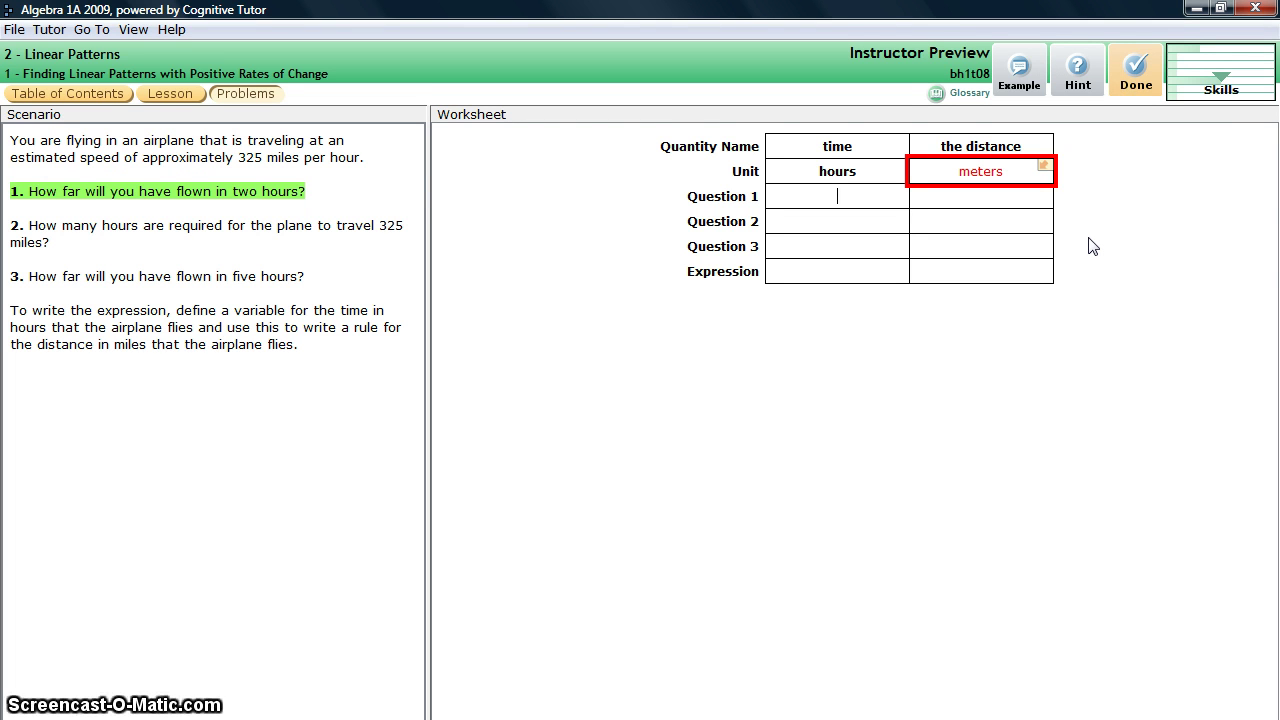
{"action": "left_click", "coordinate": [1012, 172]}
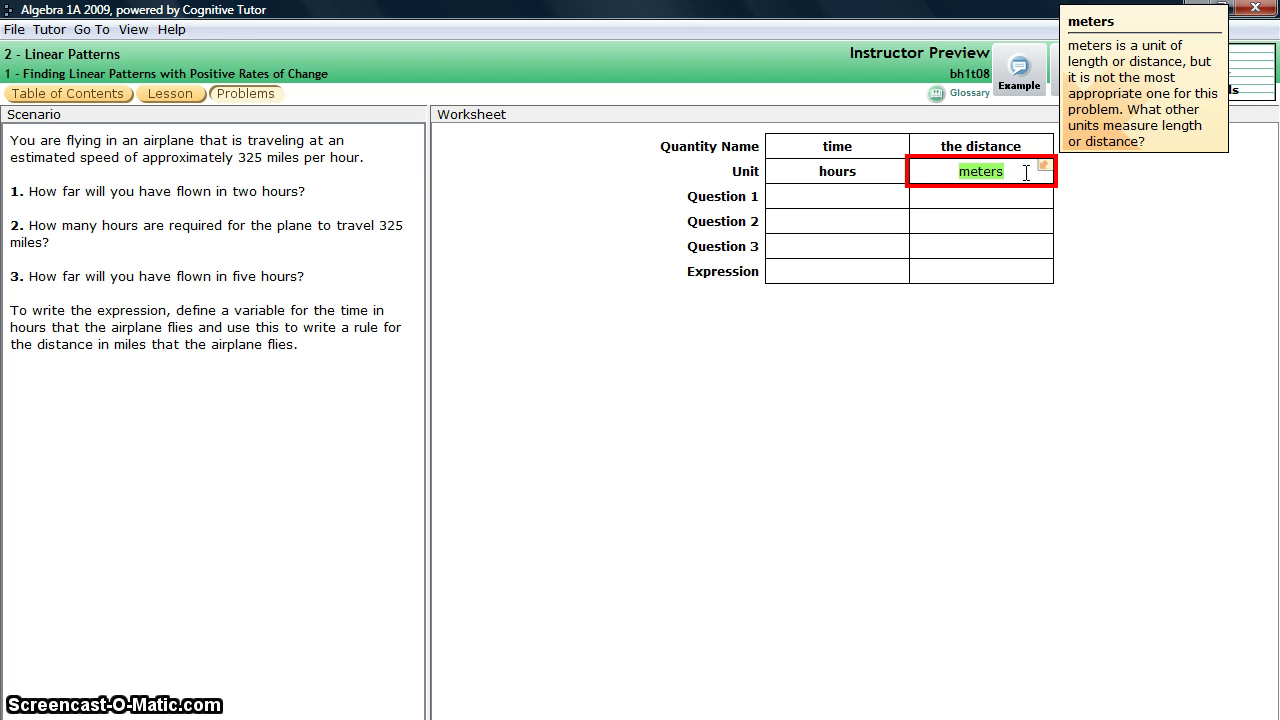
{"action": "type", "text": "miles"}
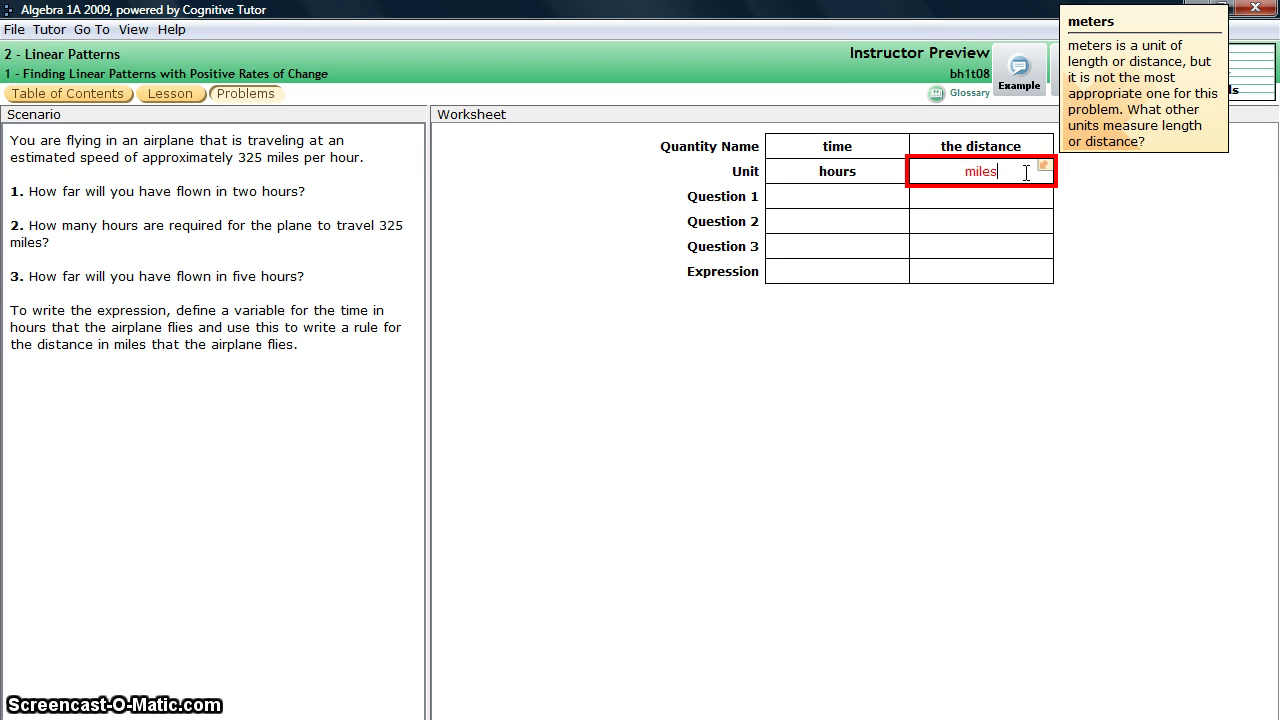
{"action": "key", "text": "Return"}
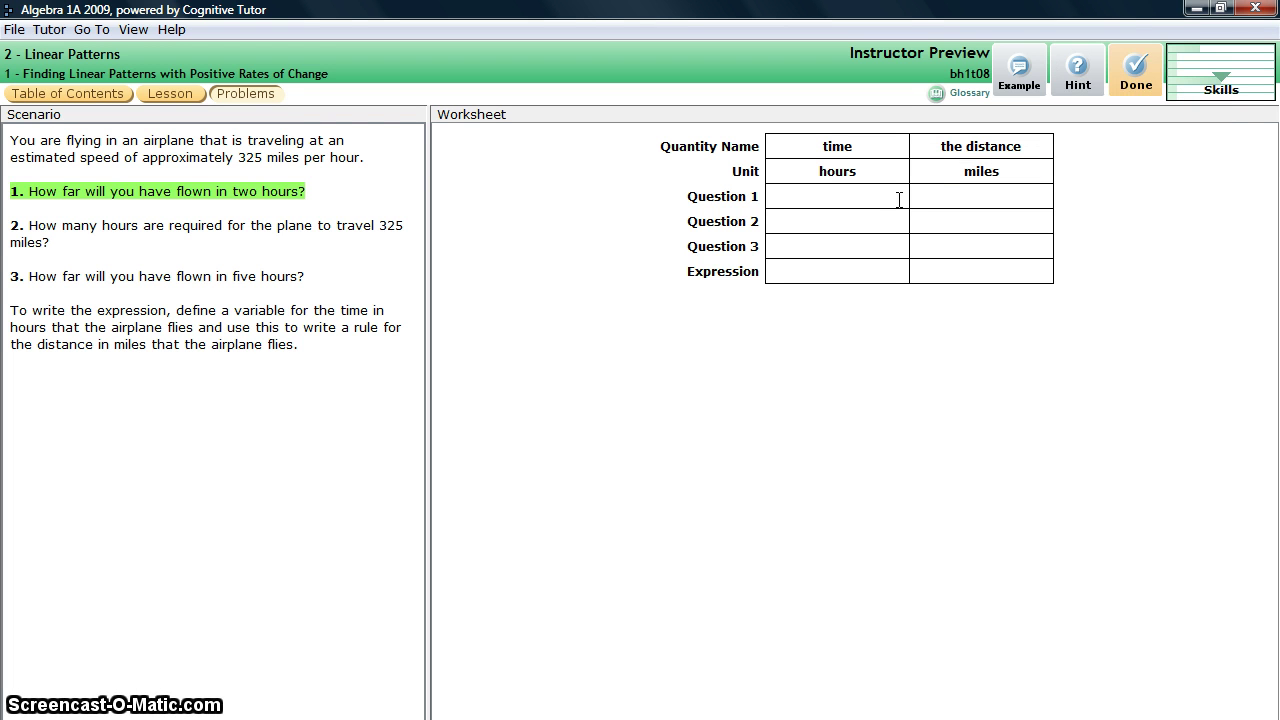
Step: Go through the empty question and expression cells of both columns to see which scenario question each one matches
{"action": "left_click", "coordinate": [851, 222]}
{"action": "left_click", "coordinate": [848, 246]}
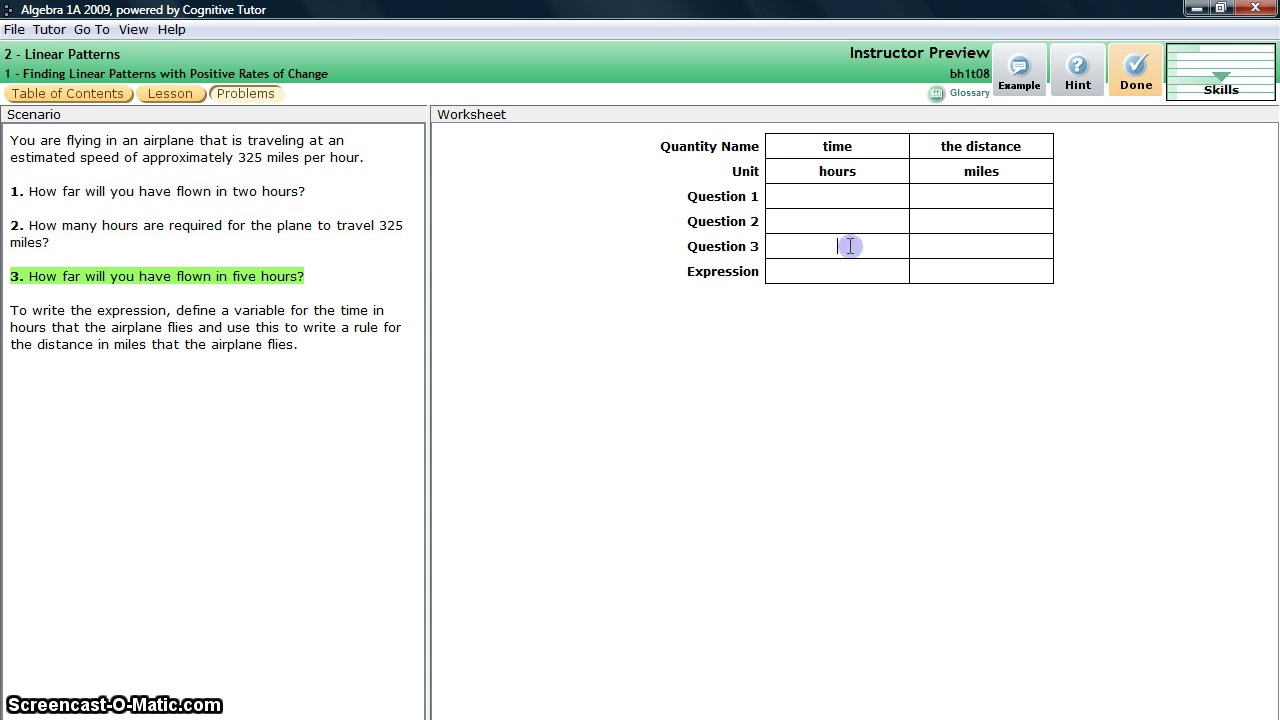
{"action": "left_click", "coordinate": [849, 273]}
{"action": "left_click", "coordinate": [955, 272]}
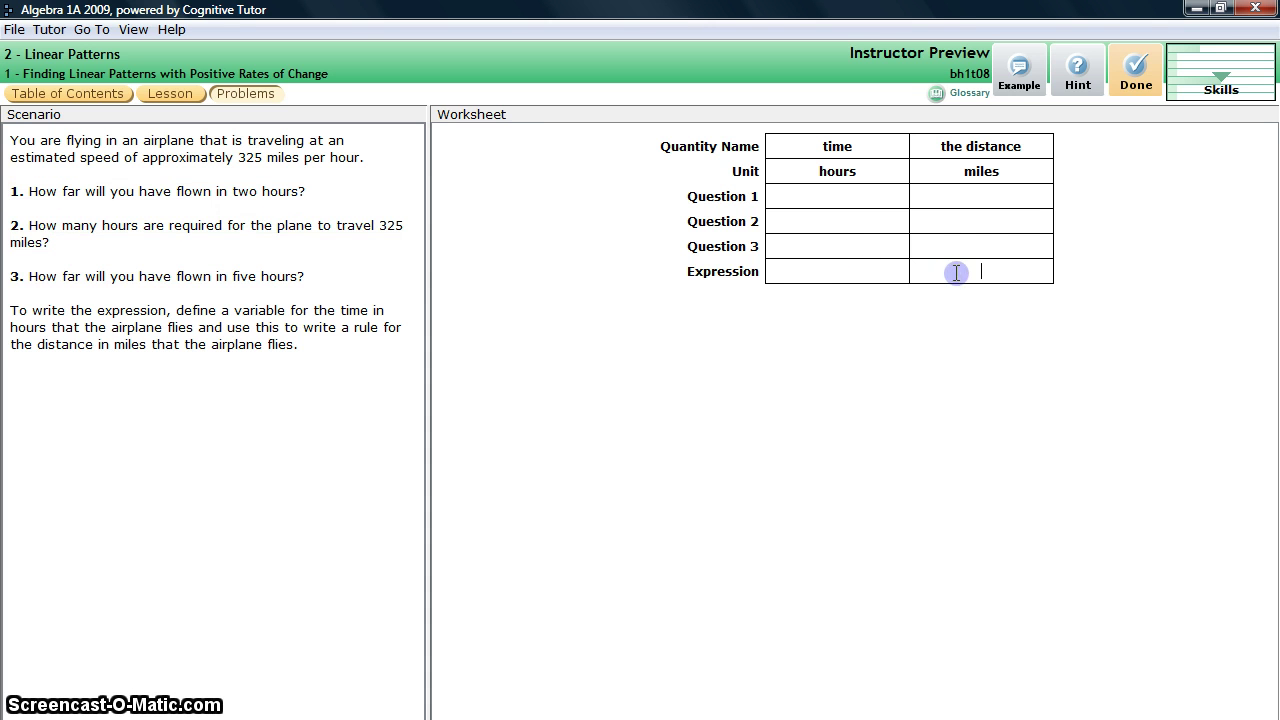
{"action": "left_click", "coordinate": [963, 242]}
{"action": "left_click", "coordinate": [963, 221]}
{"action": "left_click", "coordinate": [964, 196]}
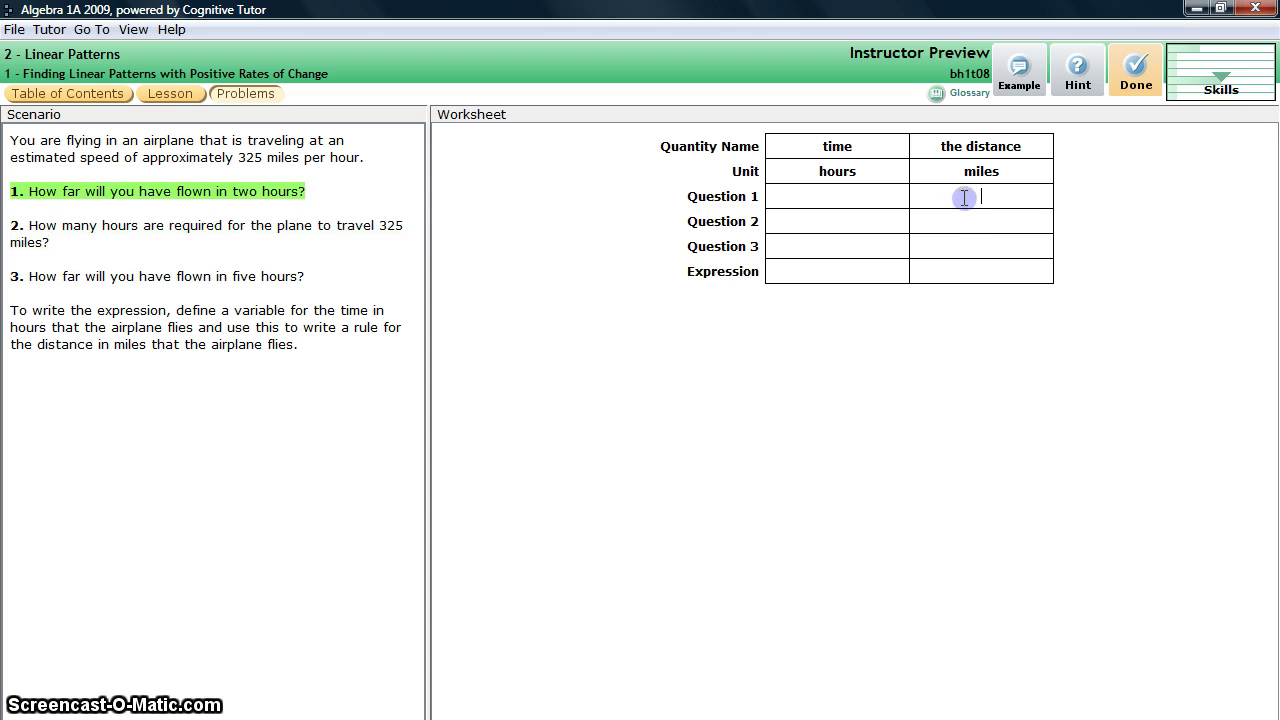
Step: Try to submit the incomplete airplane problem as done, and dismiss the hint
{"action": "left_click", "coordinate": [1137, 88]}
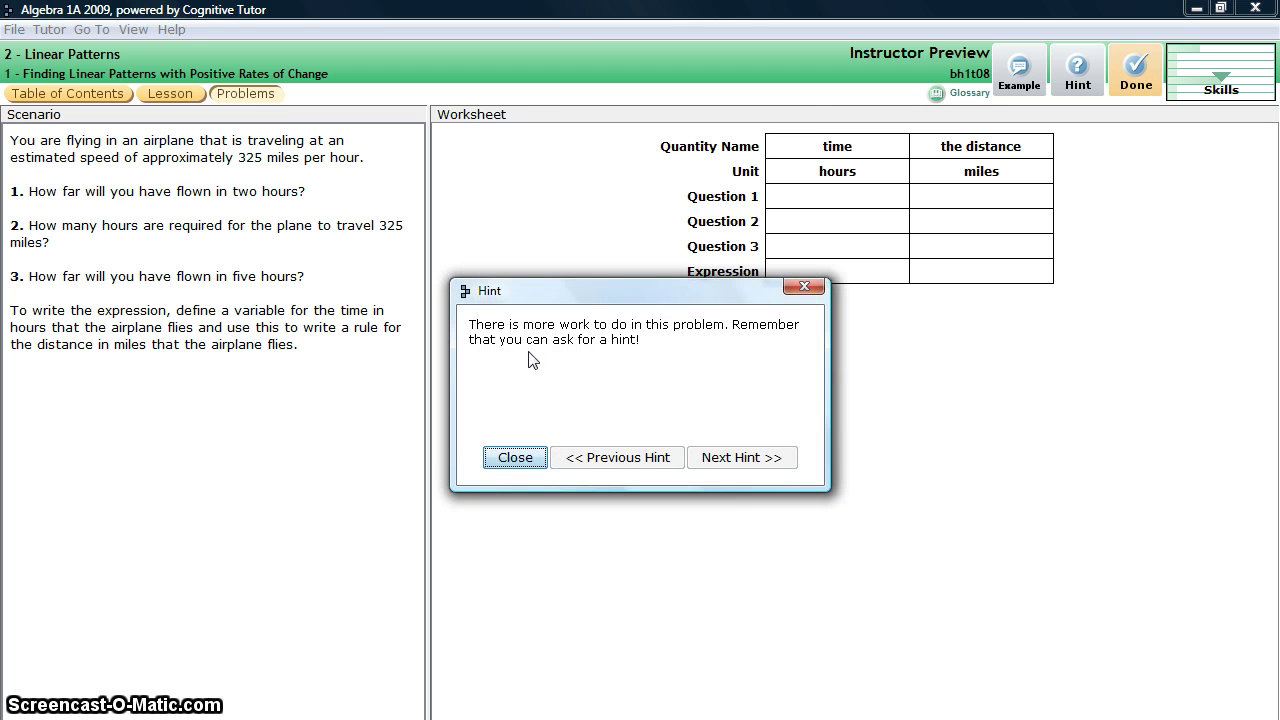
{"action": "left_click", "coordinate": [516, 458]}
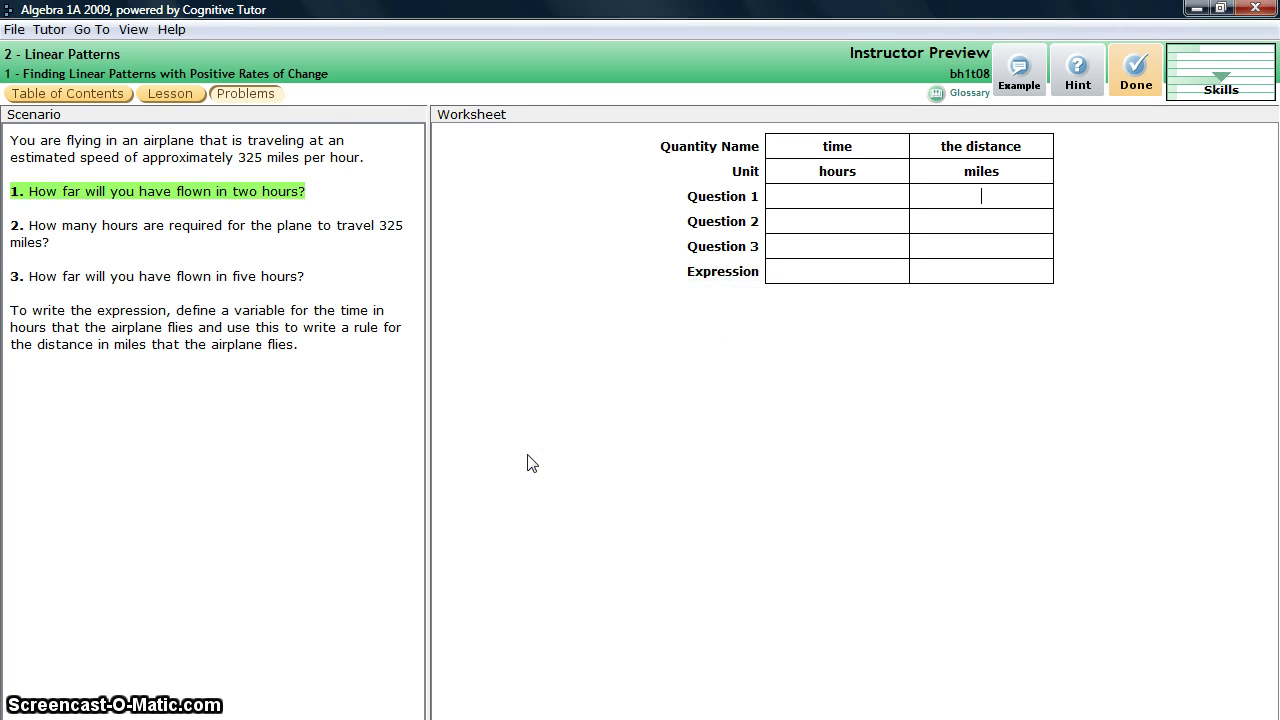
Step: Answer Question 1 with a time of 2 hours and a distance of 325*2 miles
{"action": "left_click", "coordinate": [850, 193]}
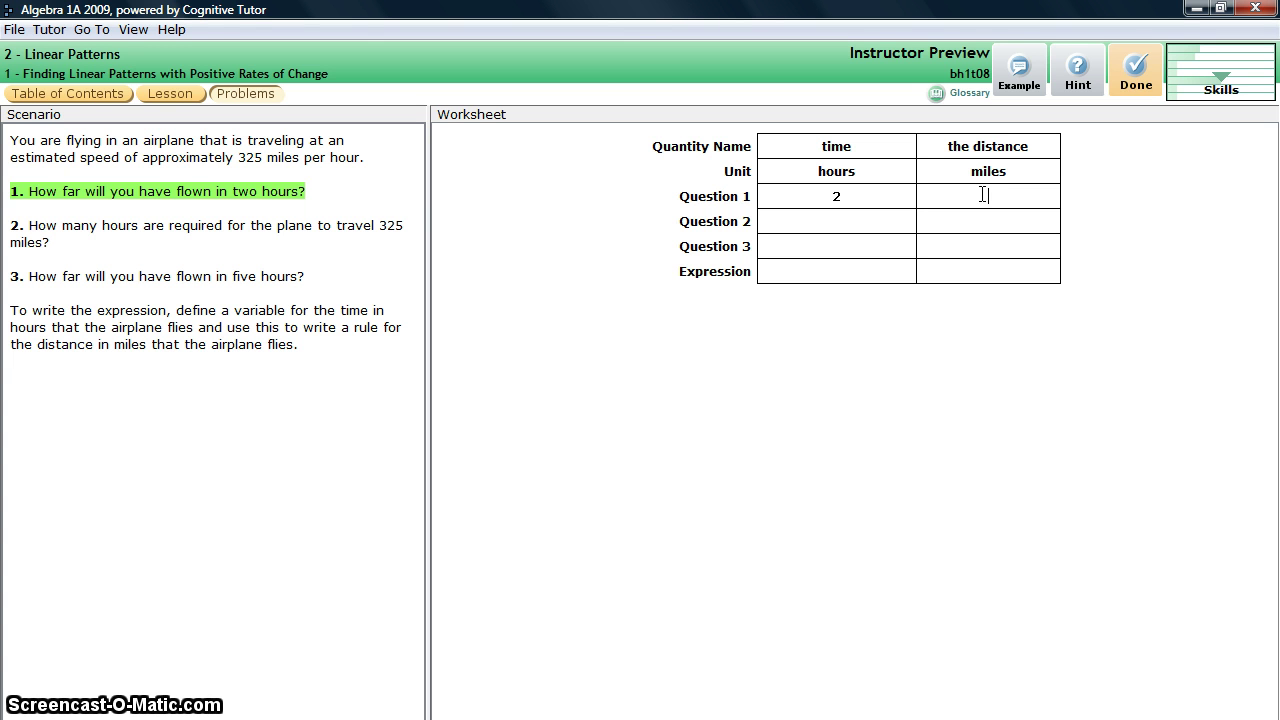
{"action": "type", "text": "325"}
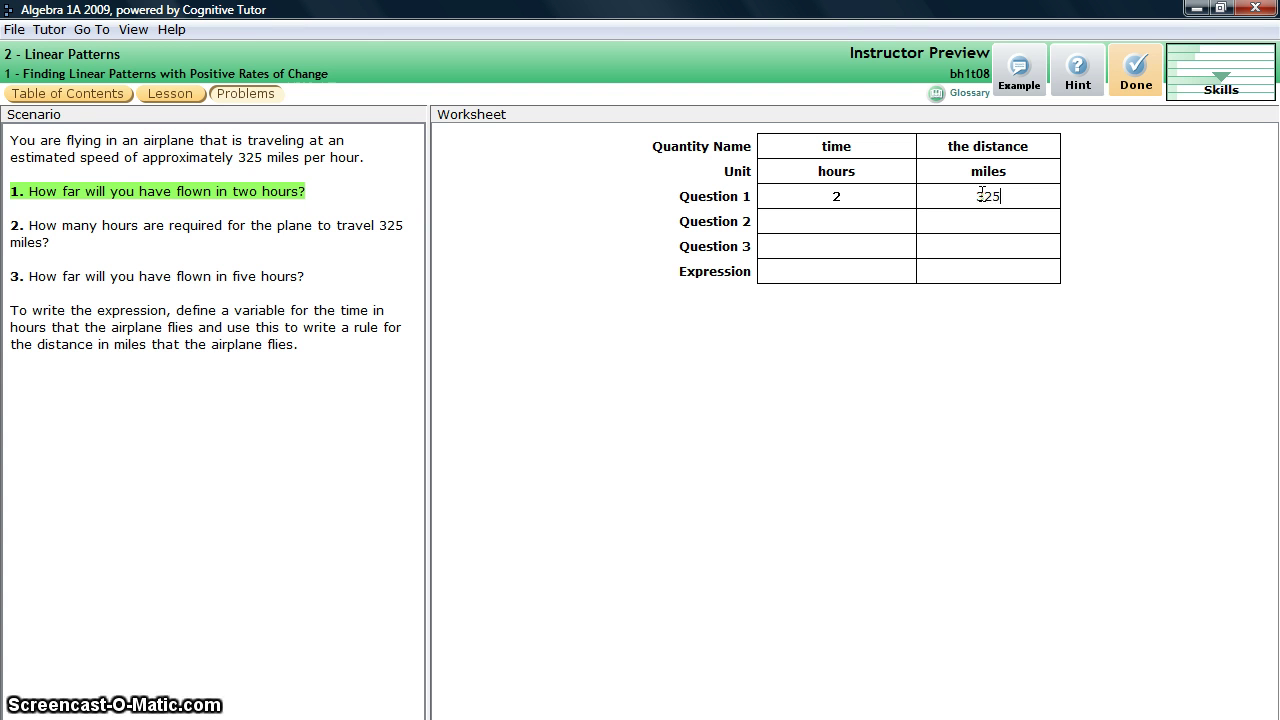
{"action": "type", "text": "*"}
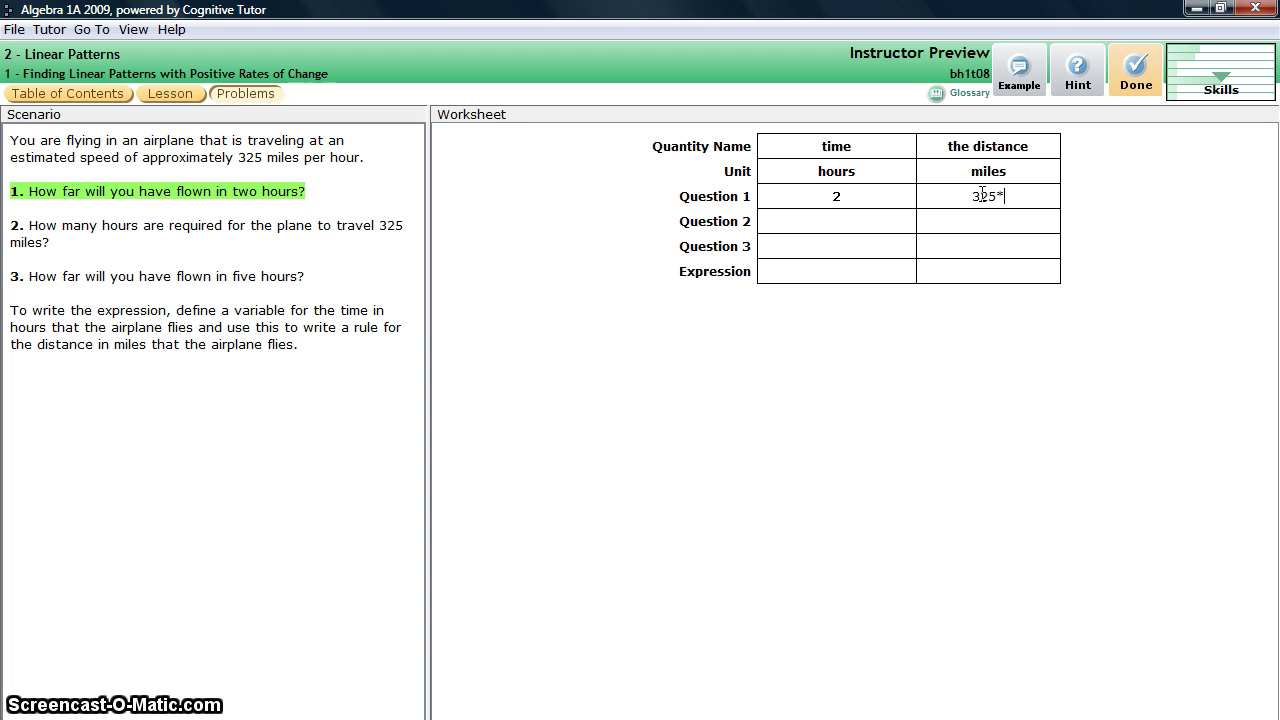
{"action": "type", "text": "2"}
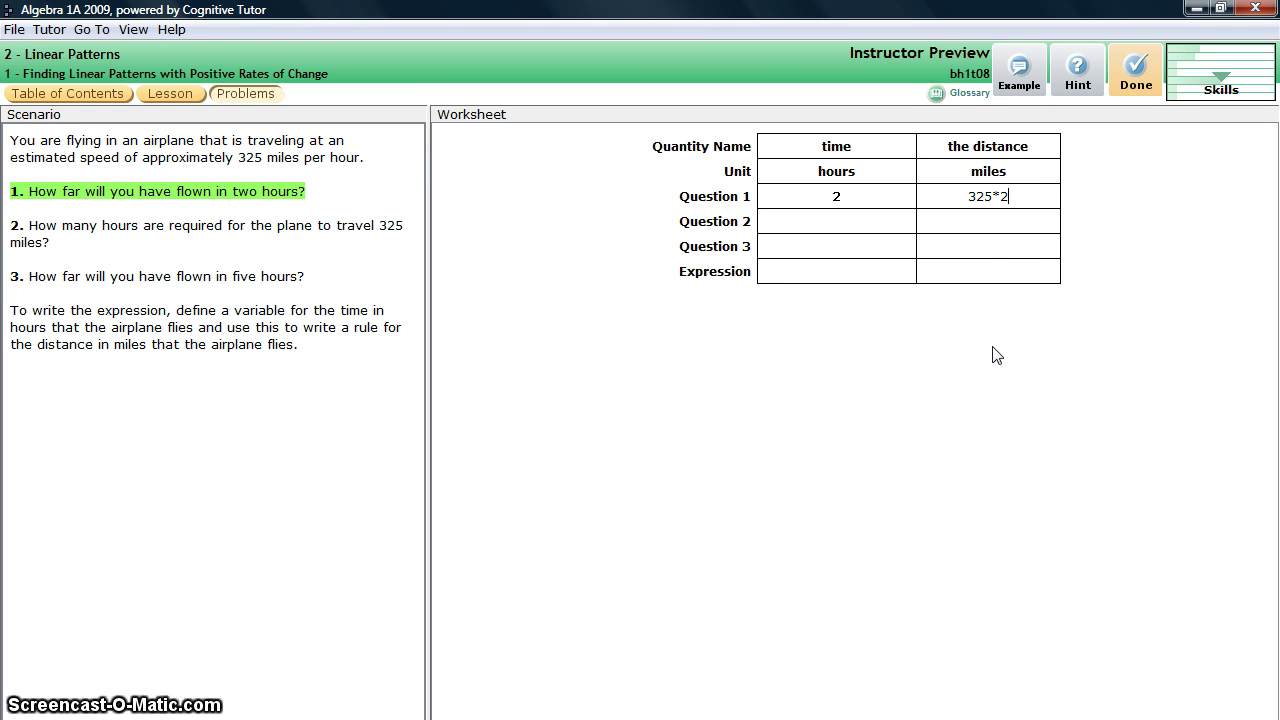
{"action": "key", "text": "Return"}
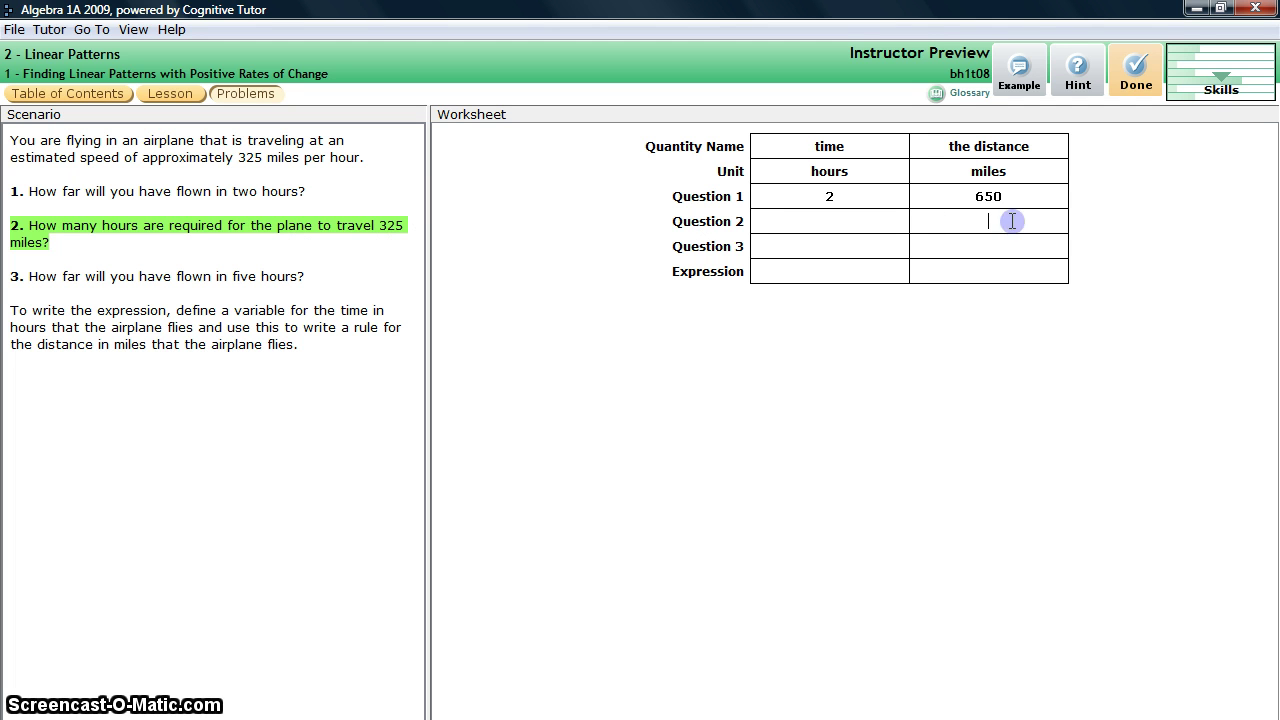
Step: Enter 325 as Question 2's distance and select its empty time cell
{"action": "type", "text": "325"}
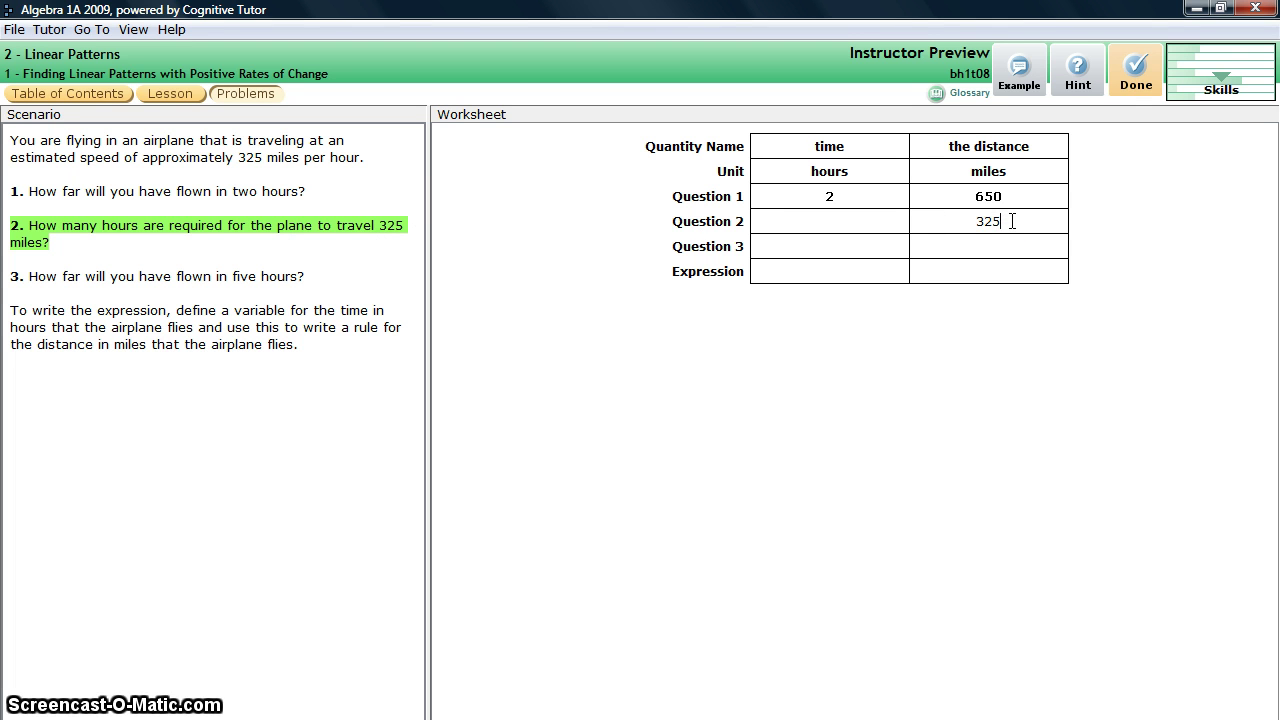
{"action": "key", "text": "Return"}
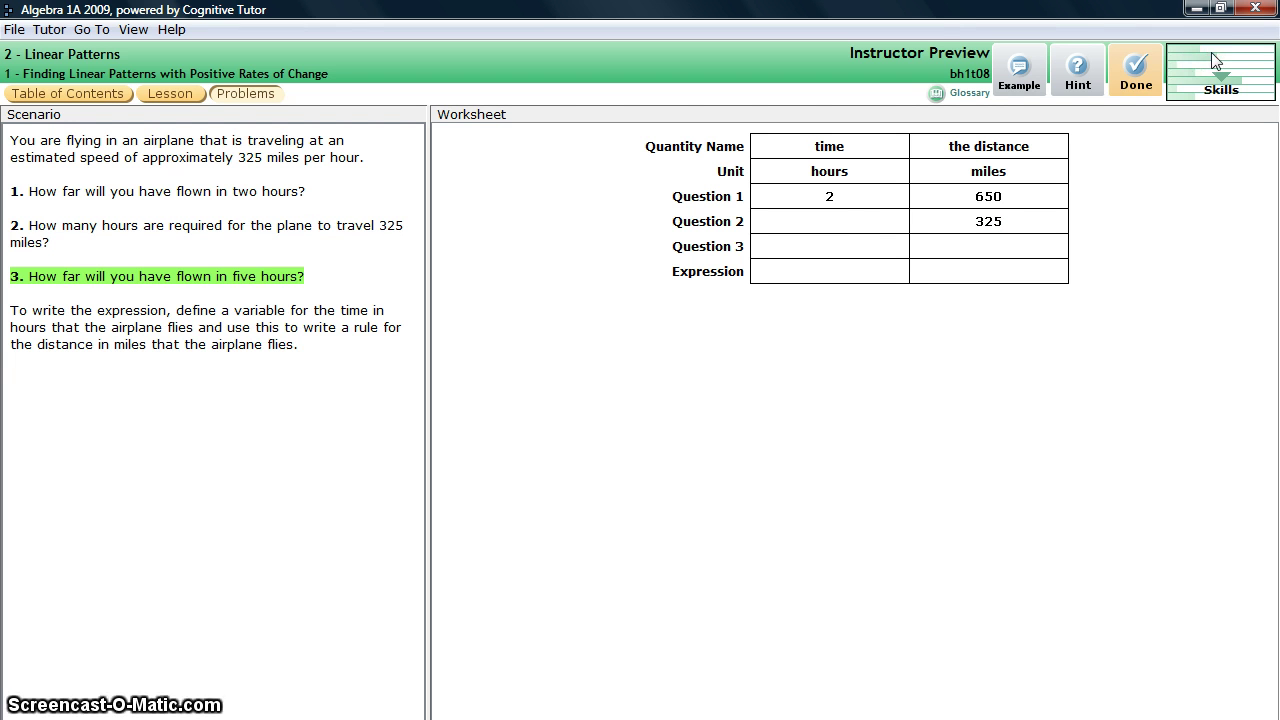
{"action": "left_click", "coordinate": [844, 224]}
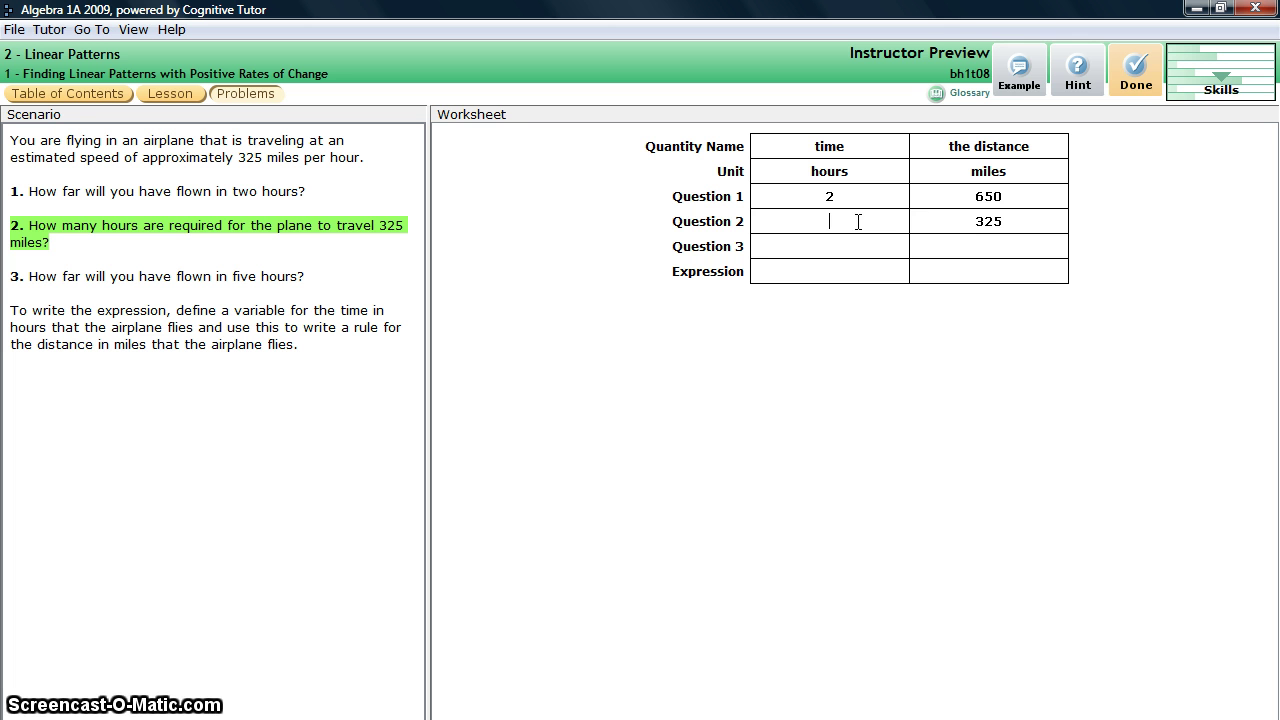
Step: Open the interactive example and enter "the time worked" as its first quantity name
{"action": "left_click", "coordinate": [1017, 80]}
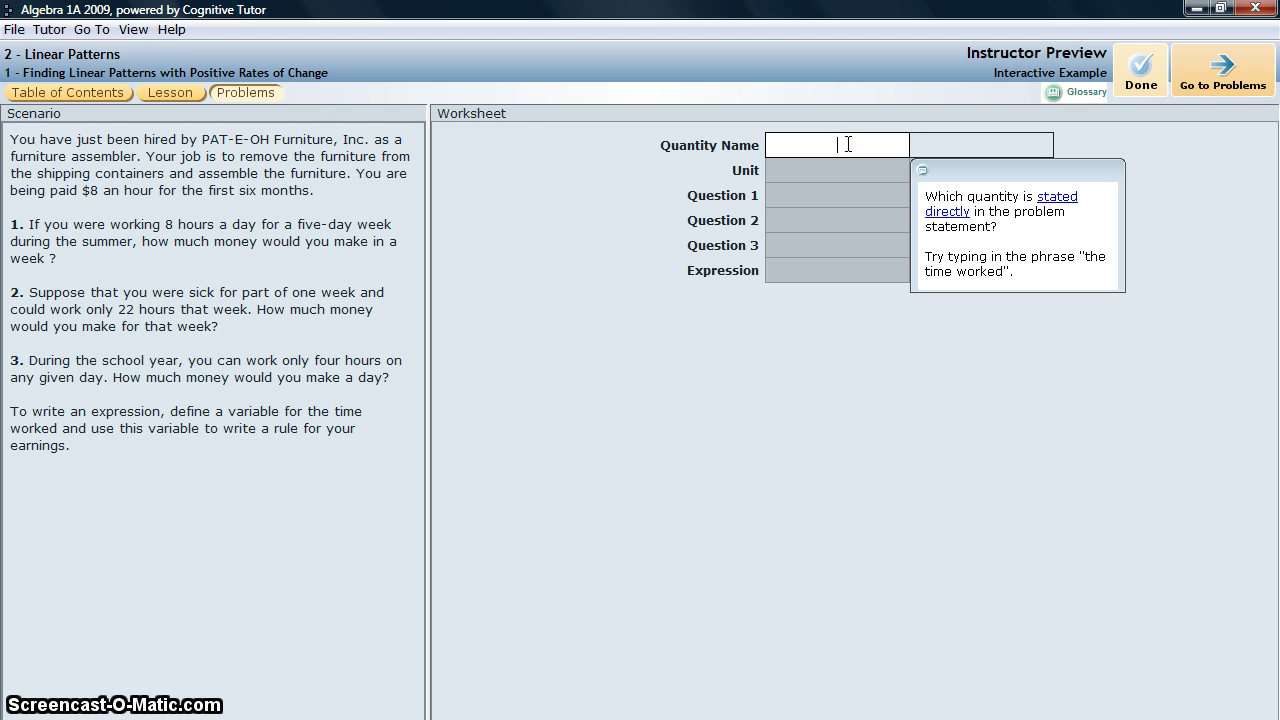
{"action": "type", "text": "the"}
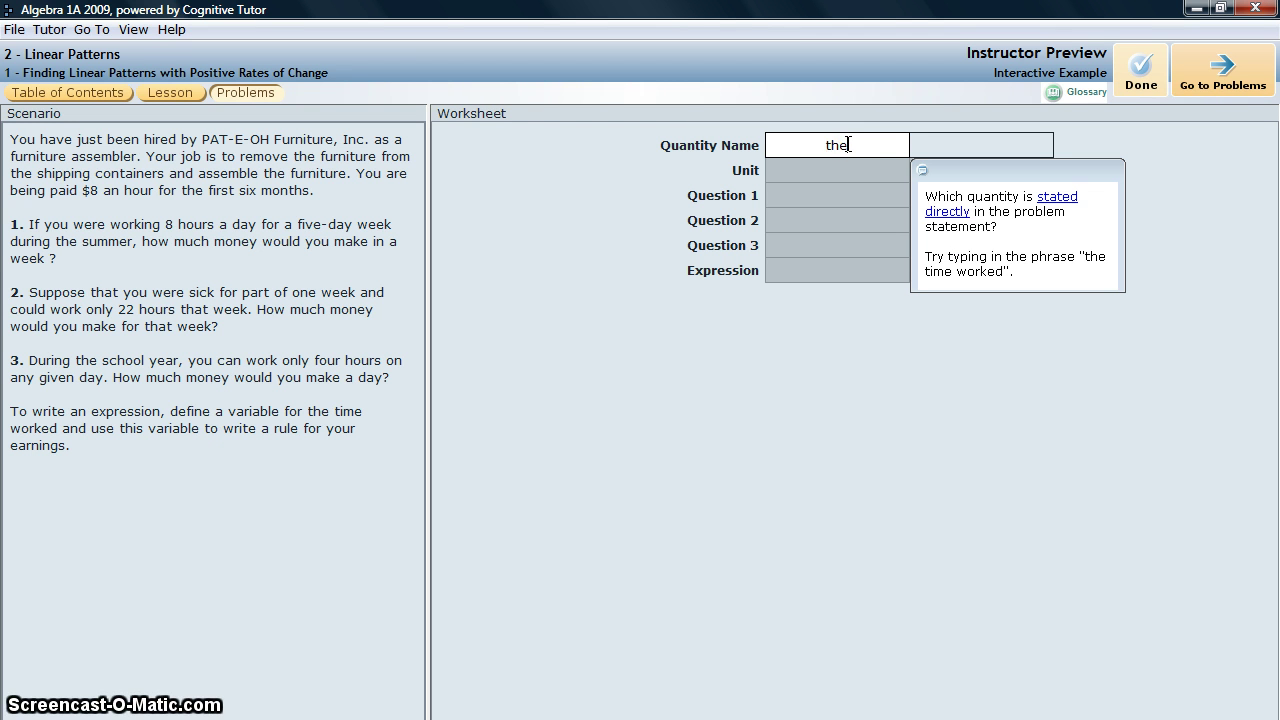
{"action": "type", "text": " time worked"}
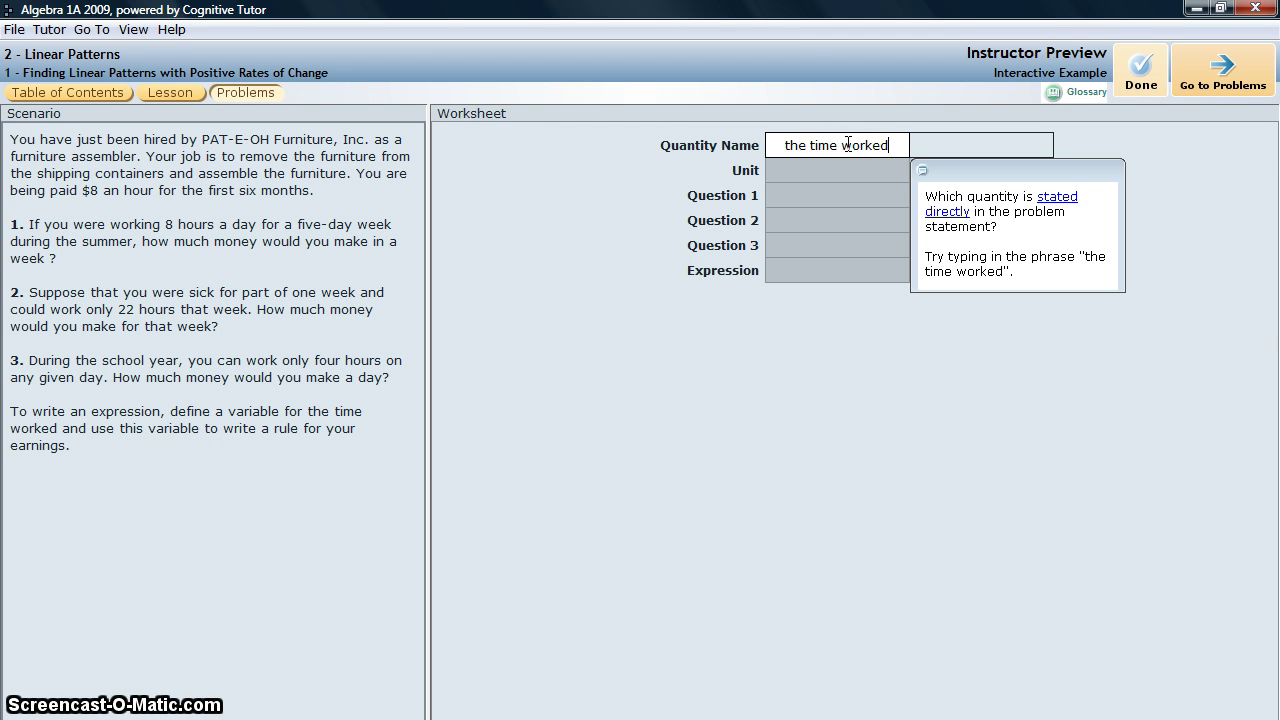
{"action": "key", "text": "Return"}
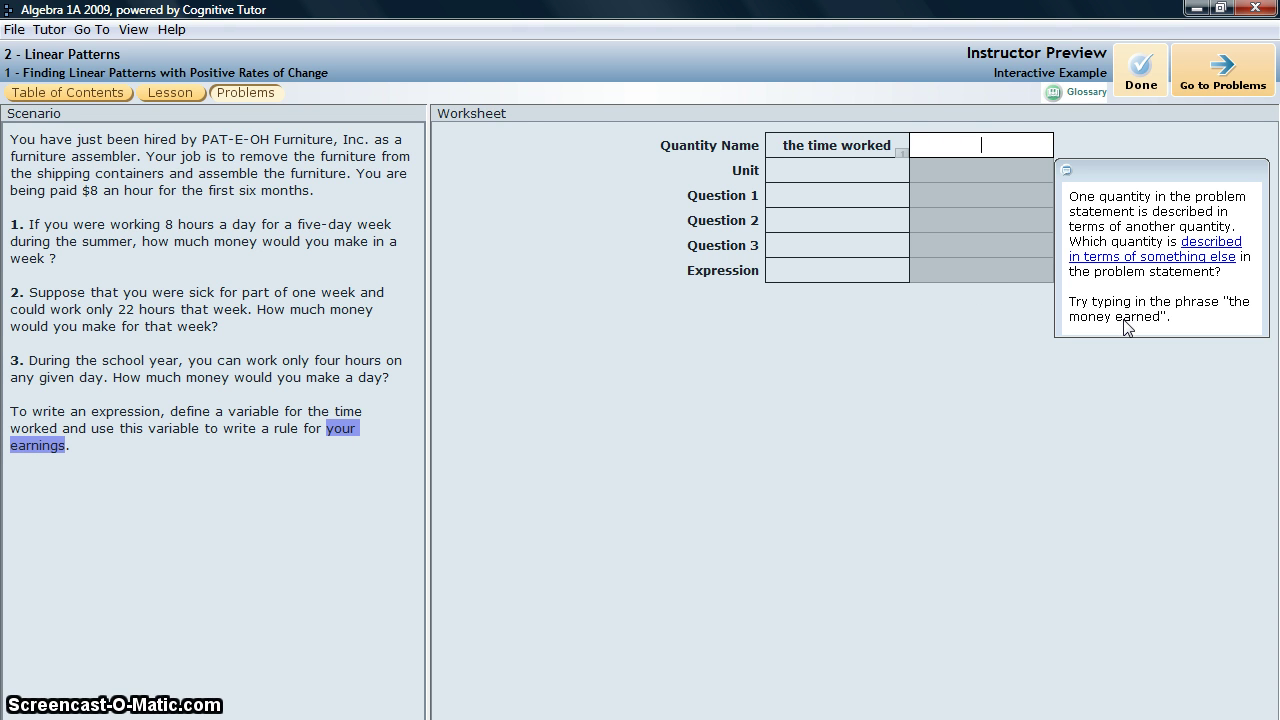
Step: Enter "your earnings" as the second quantity name in the interactive example
{"action": "left_click", "coordinate": [985, 140]}
{"action": "type", "text": "you"}
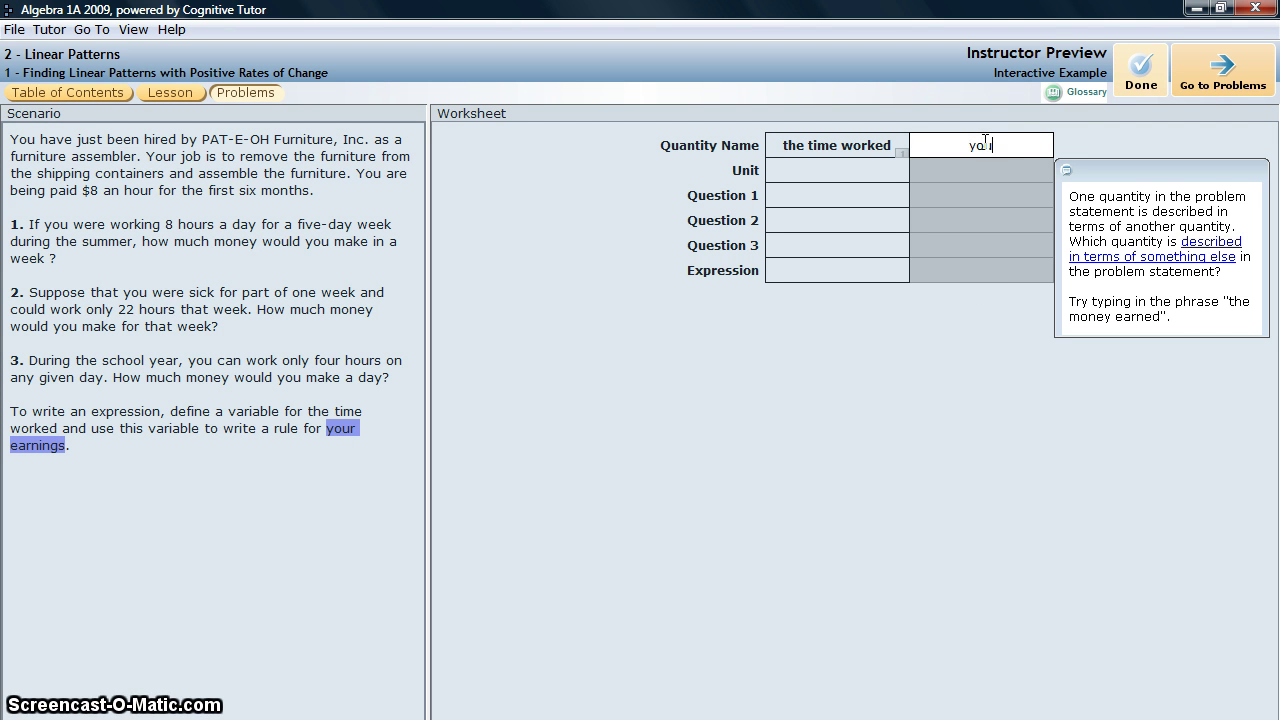
{"action": "type", "text": "r earning"}
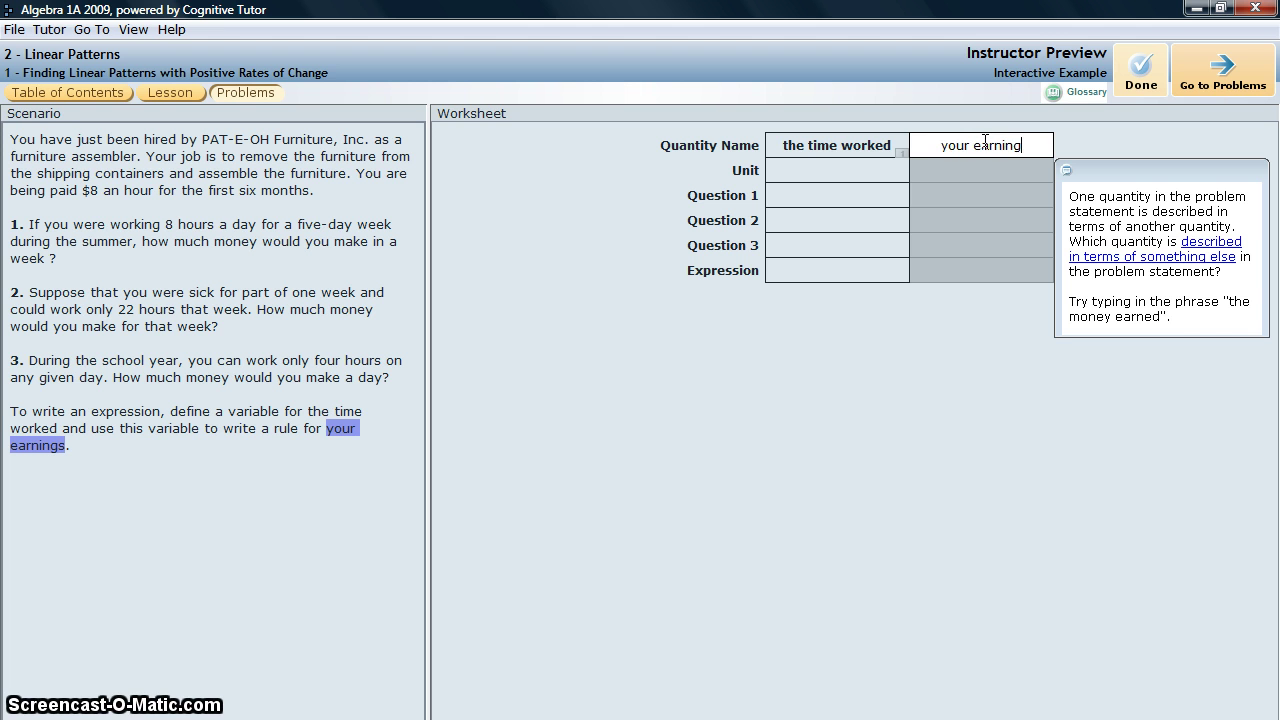
{"action": "type", "text": "s"}
{"action": "key", "text": "Return"}
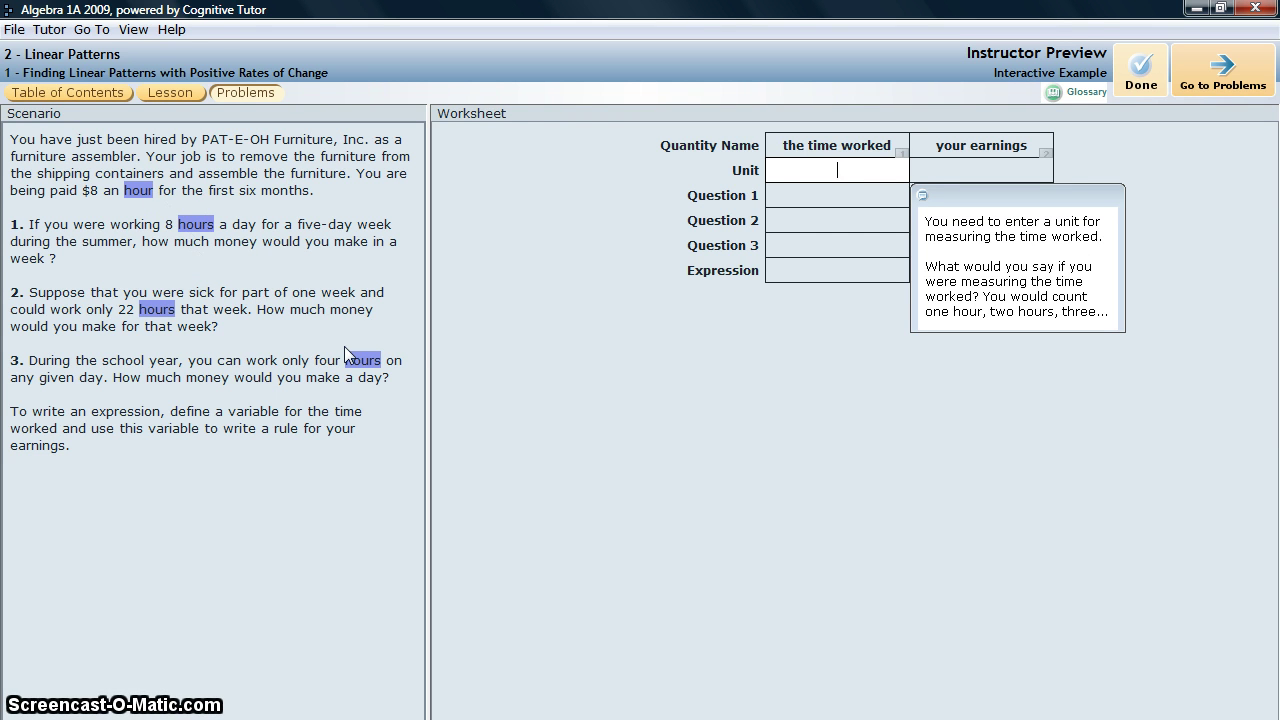
Step: Return to the airplane problem and read through the hints for Question 2's time
{"action": "left_click", "coordinate": [1224, 86]}
{"action": "left_click", "coordinate": [851, 216]}
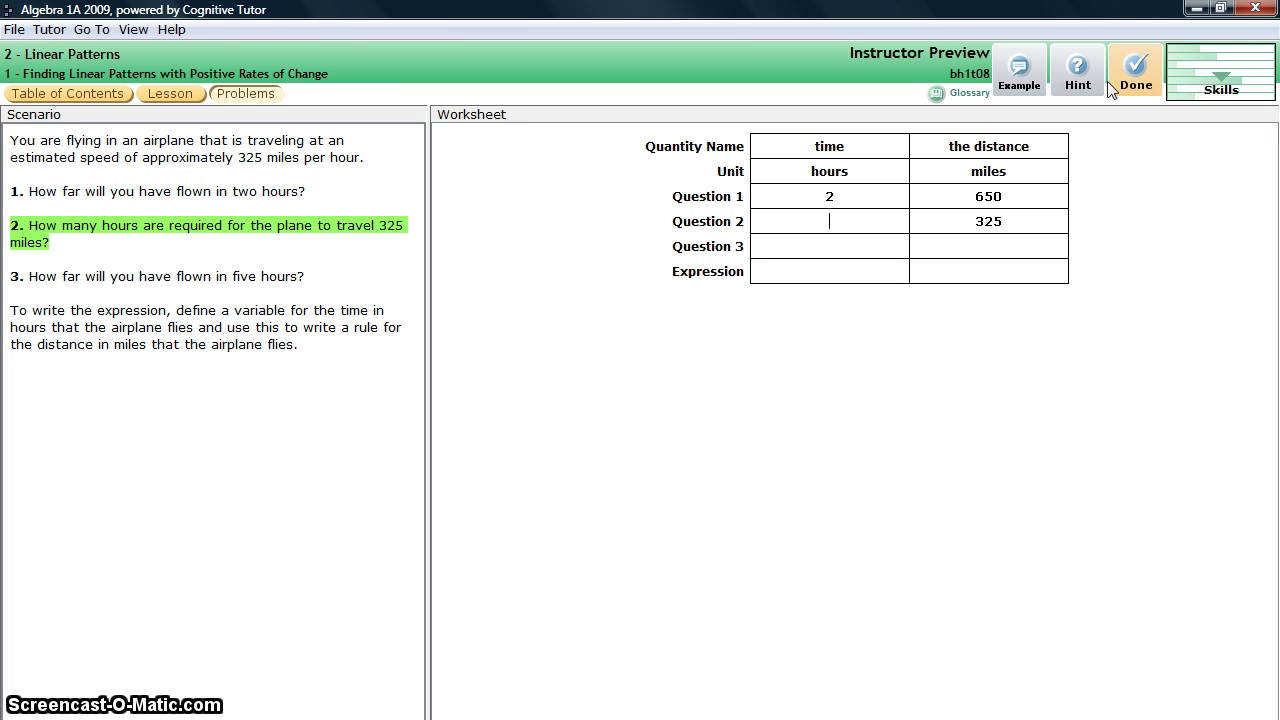
{"action": "left_click", "coordinate": [1077, 85]}
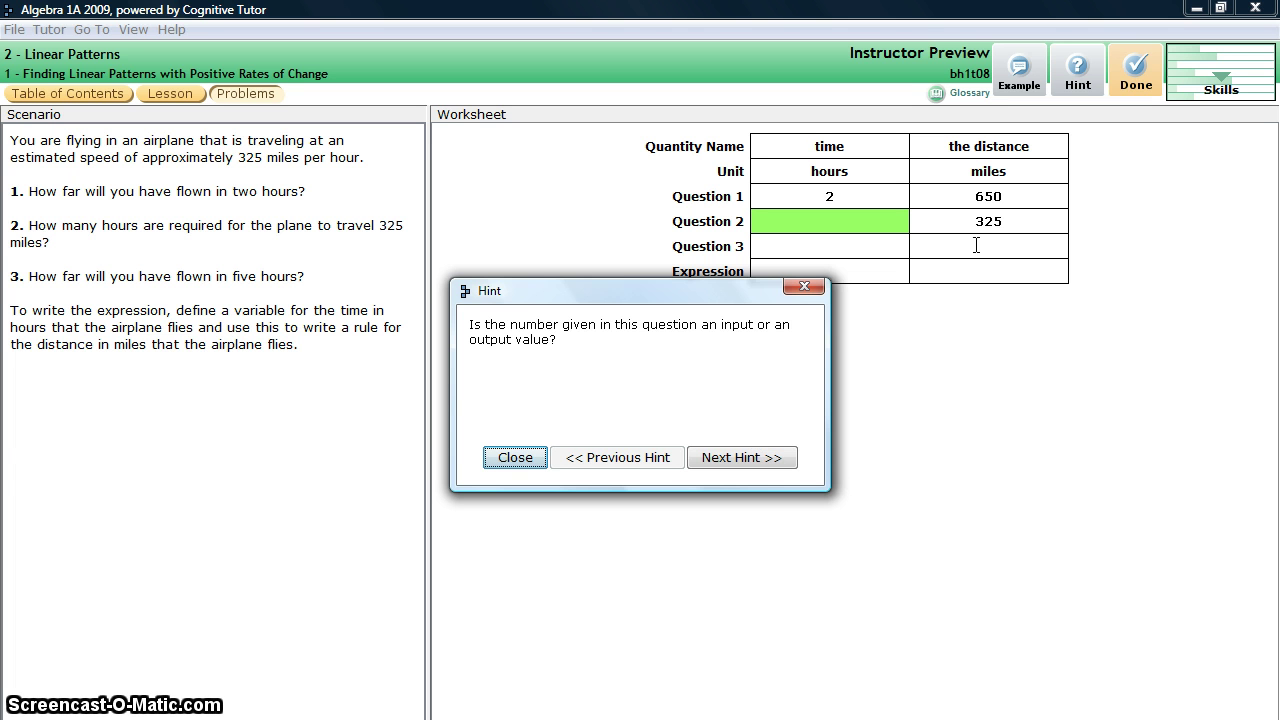
{"action": "left_click", "coordinate": [749, 461]}
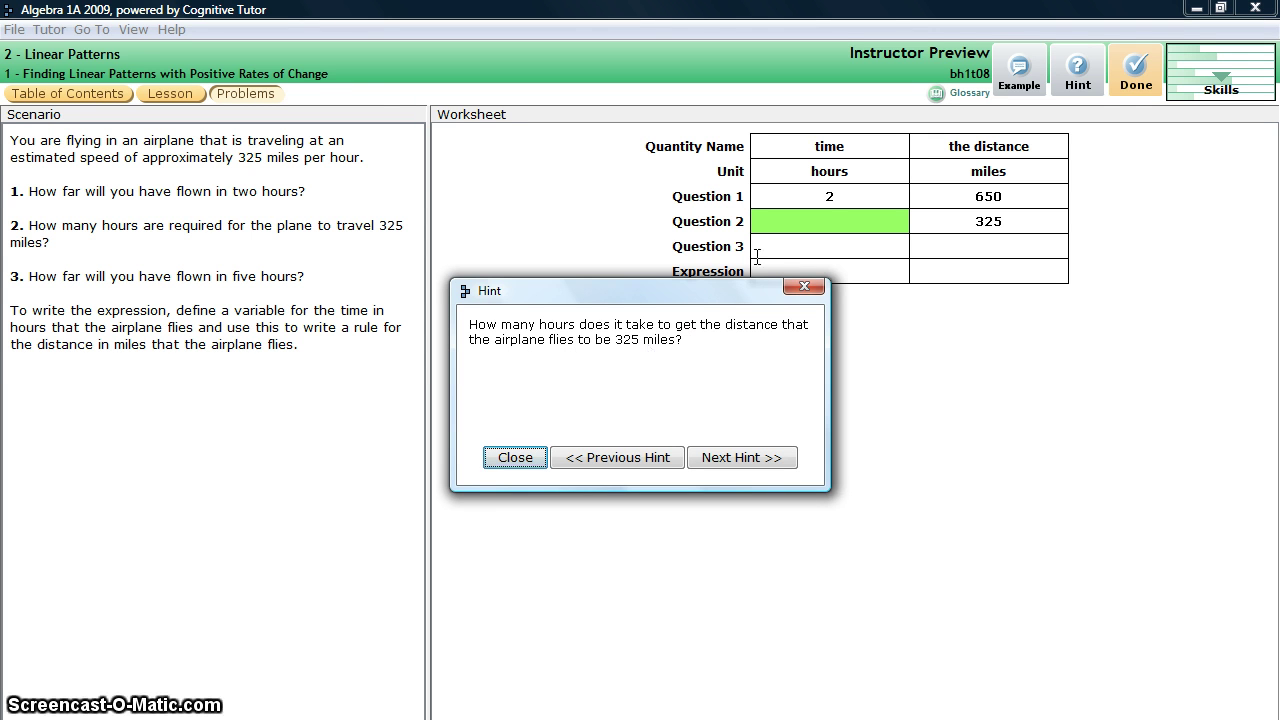
Step: Answer Question 2 with a time of 1 hour
{"action": "left_click", "coordinate": [822, 221]}
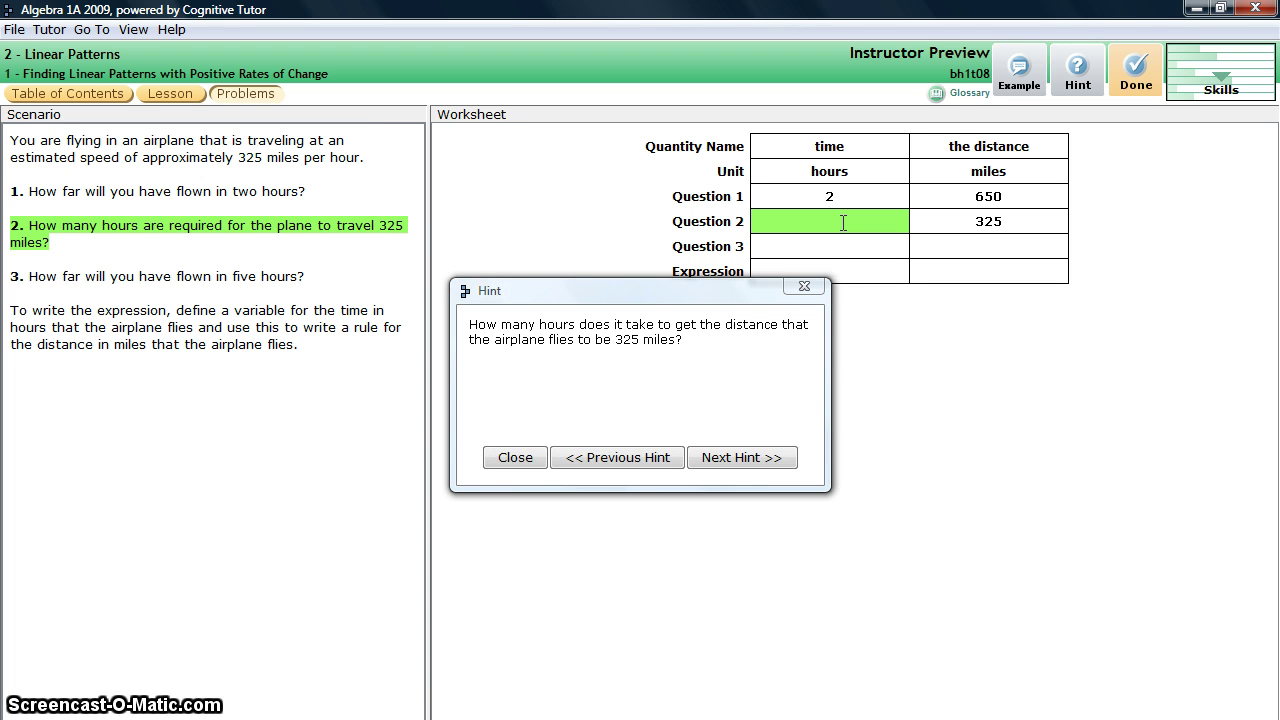
{"action": "type", "text": "1"}
{"action": "key", "text": "Return"}
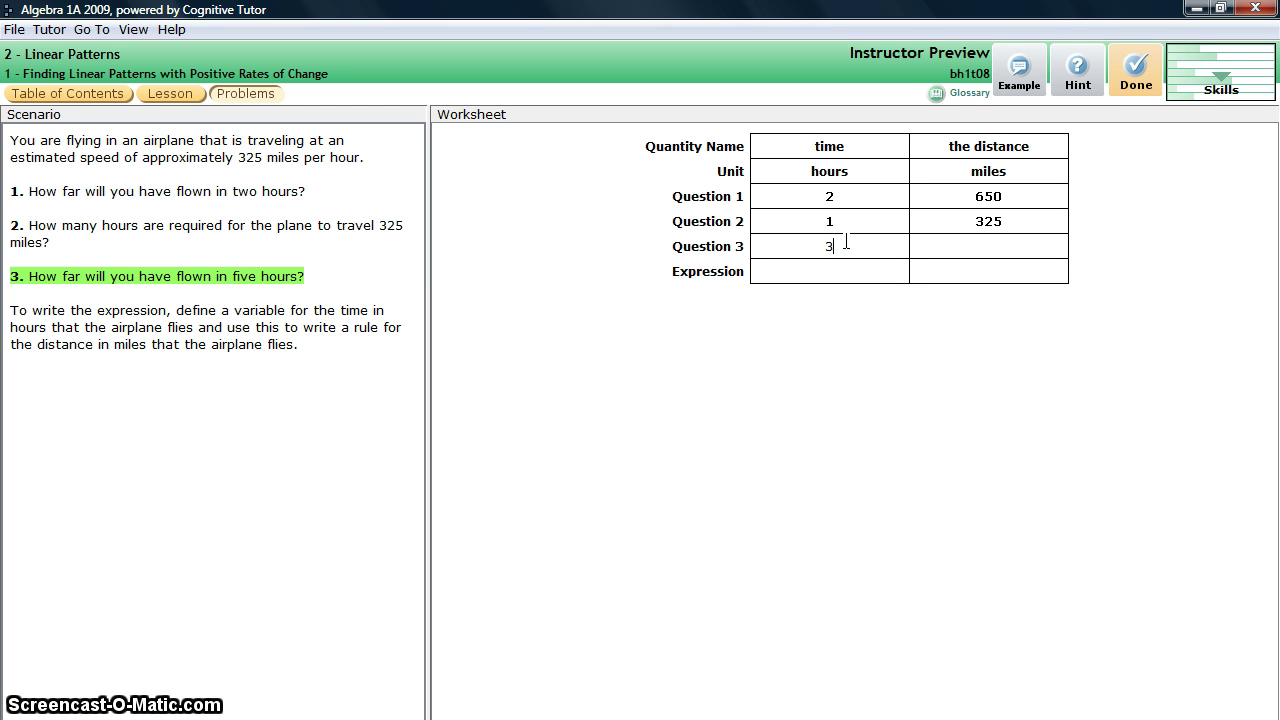
Step: Submit 3 as Question 3's time, and replace that answer with 5 hours
{"action": "key", "text": "Return"}
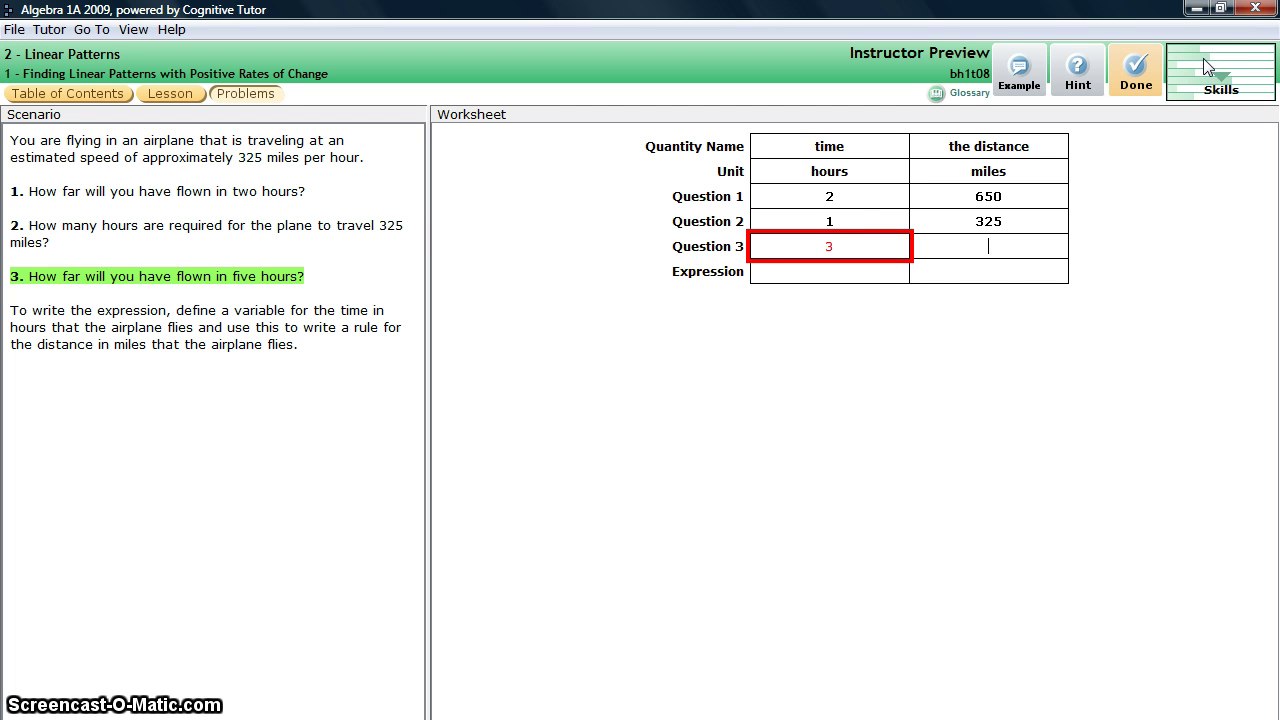
{"action": "left_click", "coordinate": [871, 253]}
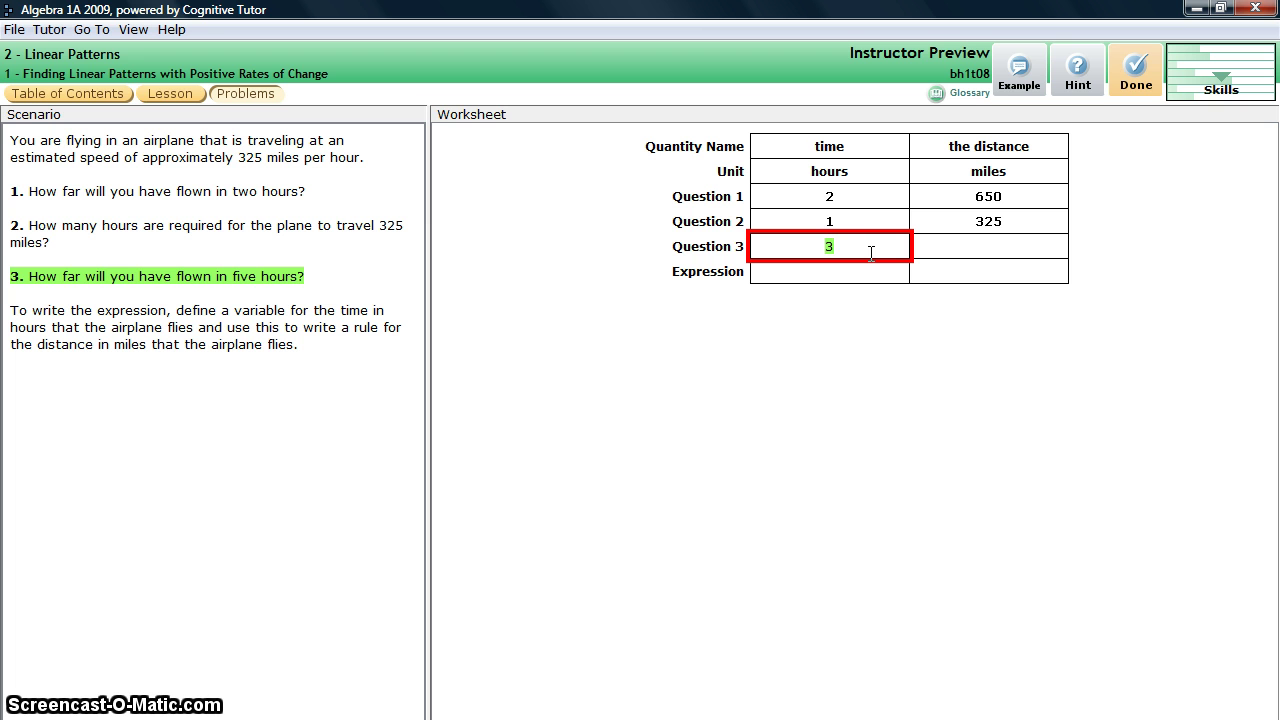
{"action": "key", "text": "BackSpace"}
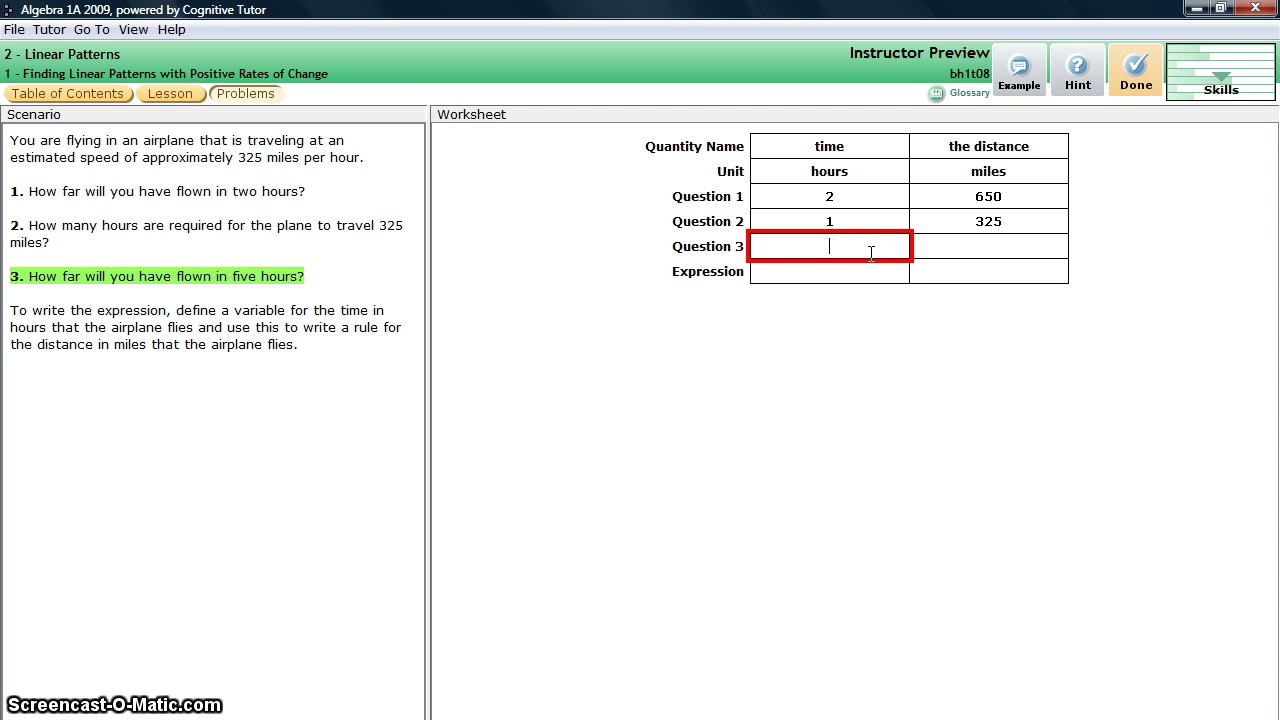
{"action": "type", "text": "5"}
{"action": "key", "text": "Tab"}
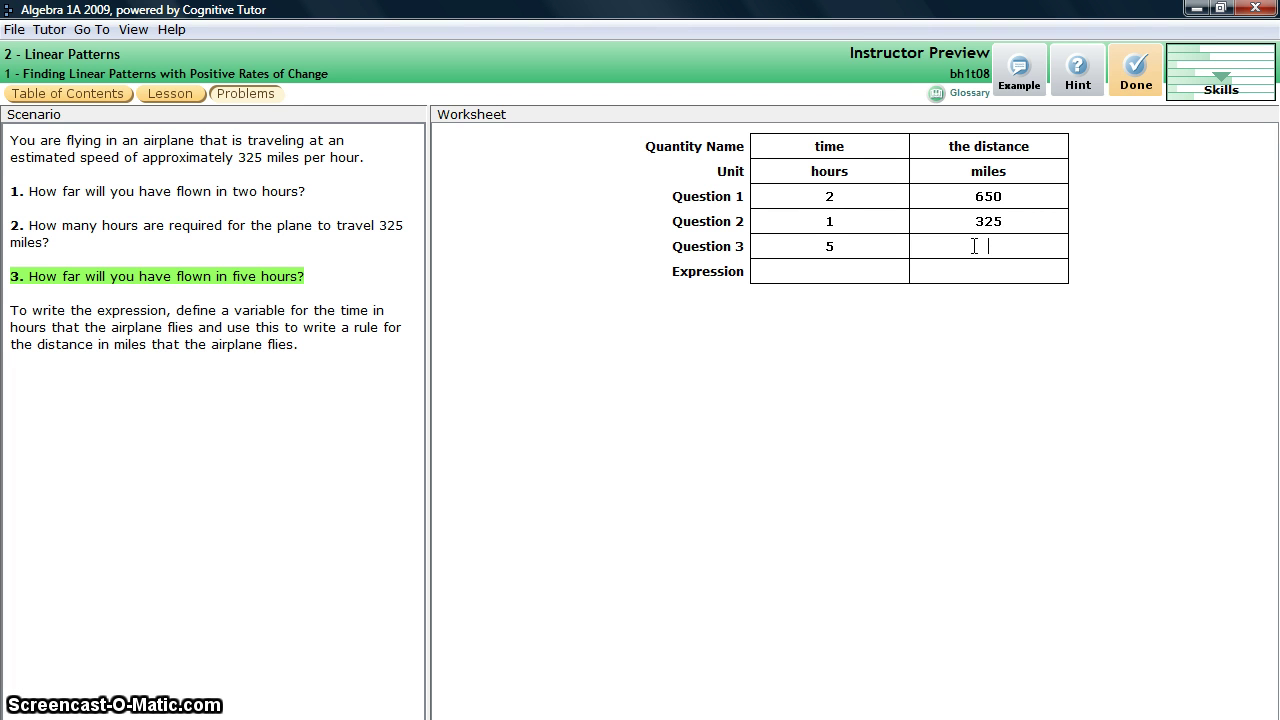
Step: Enter 325*5 as the distance in miles for Question 3
{"action": "type", "text": "325"}
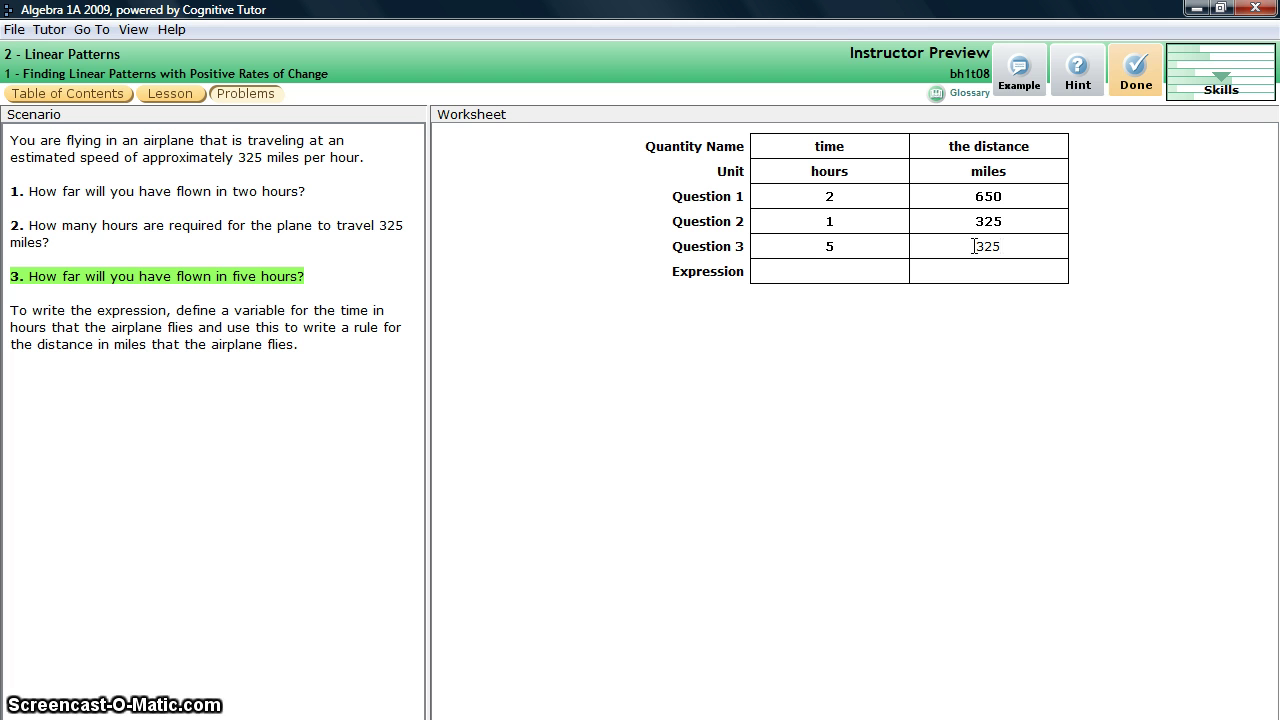
{"action": "type", "text": "*5"}
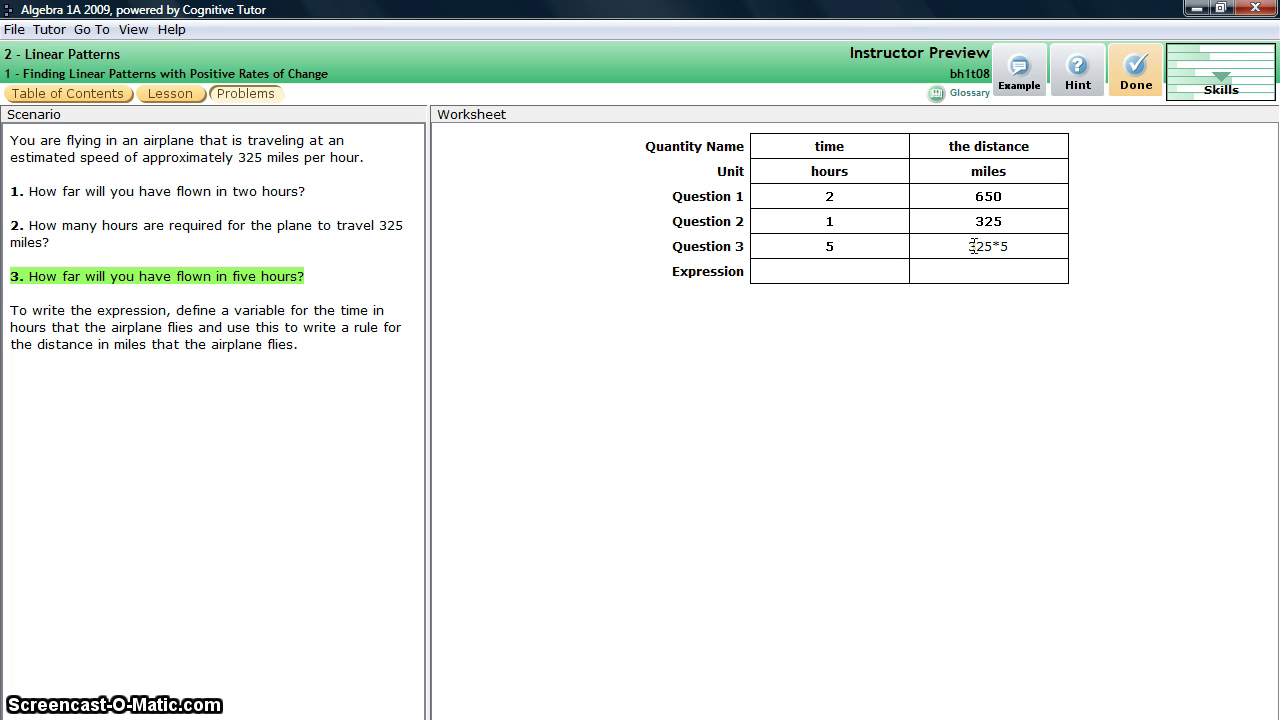
{"action": "key", "text": "Return"}
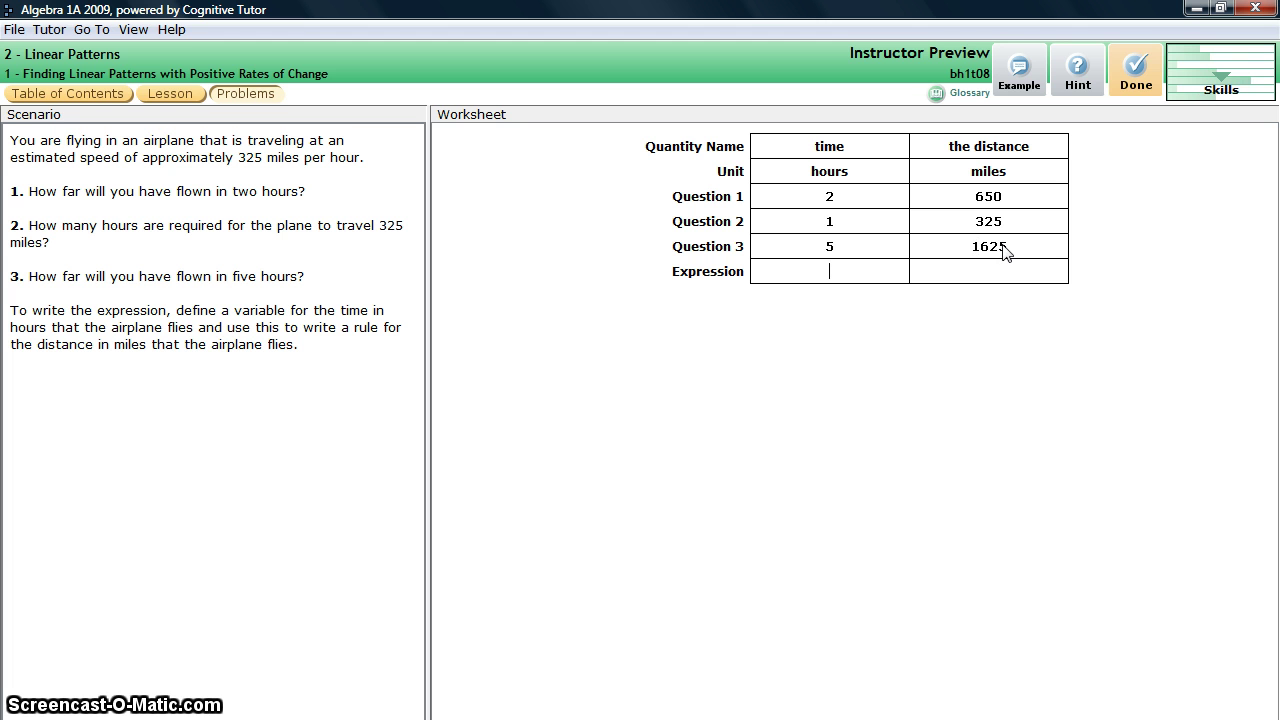
Step: Define the time variable as h in the Expression row and submit 325*x as the distance expression
{"action": "left_click", "coordinate": [833, 271]}
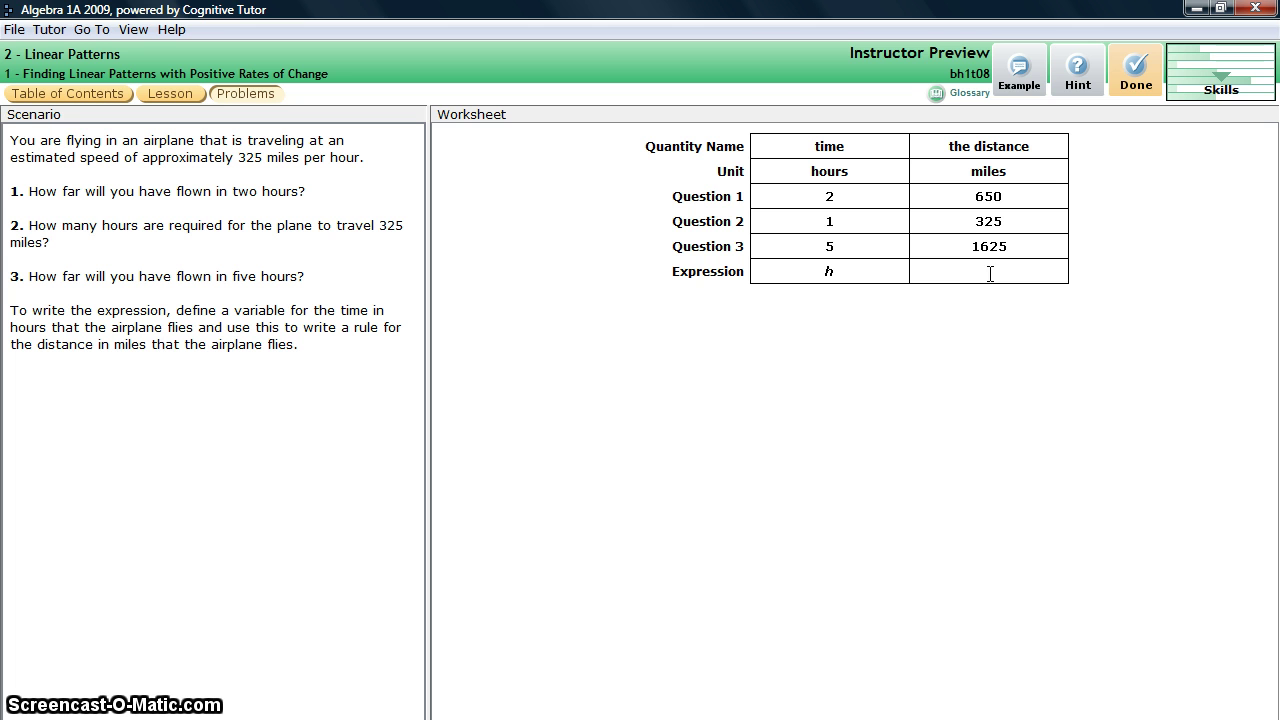
{"action": "type", "text": "325*"}
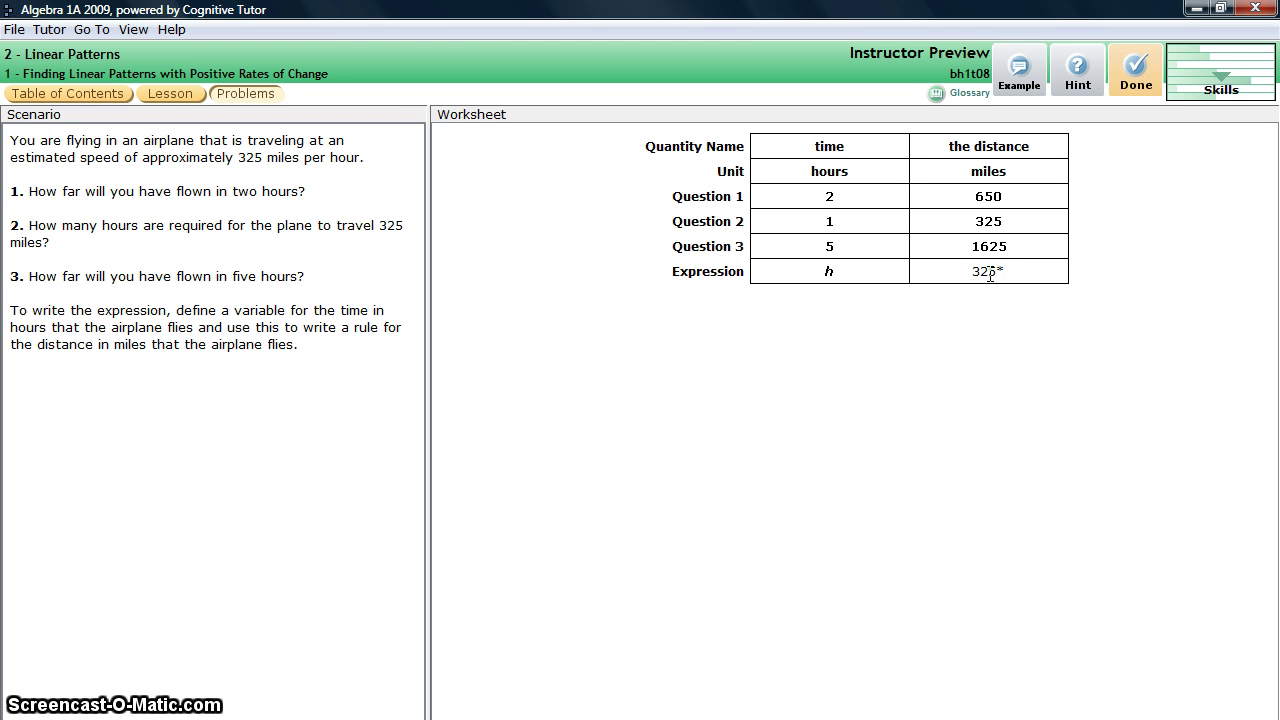
{"action": "type", "text": "x"}
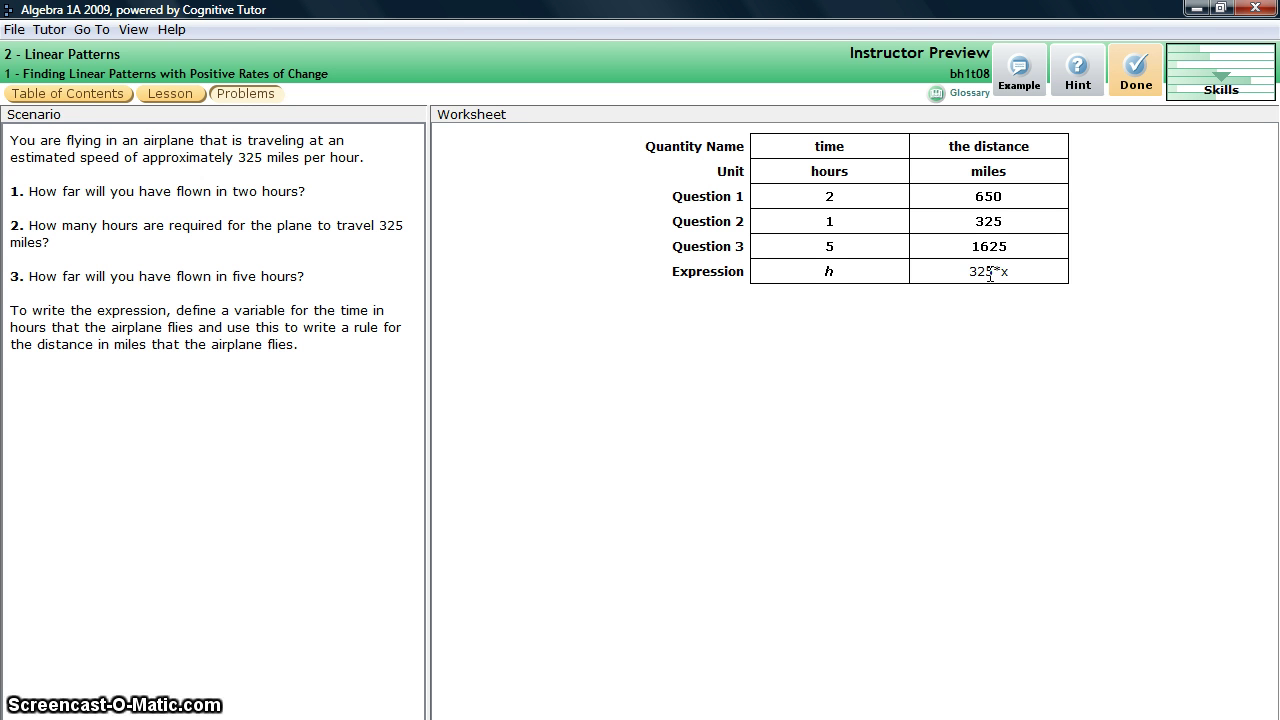
{"action": "key", "text": "Return"}
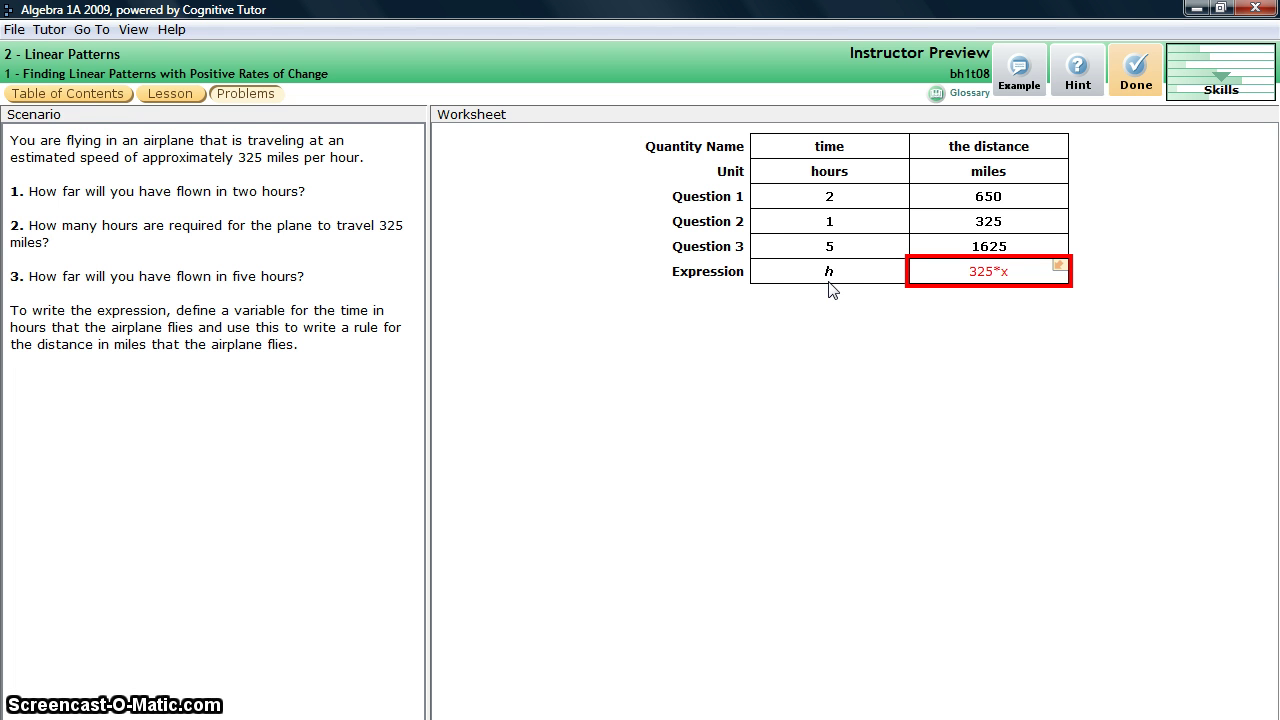
Step: Check the feedback on the distance expression and replace the expression with 325*h
{"action": "mouse_move", "coordinate": [900, 282]}
{"action": "left_click", "coordinate": [1014, 270]}
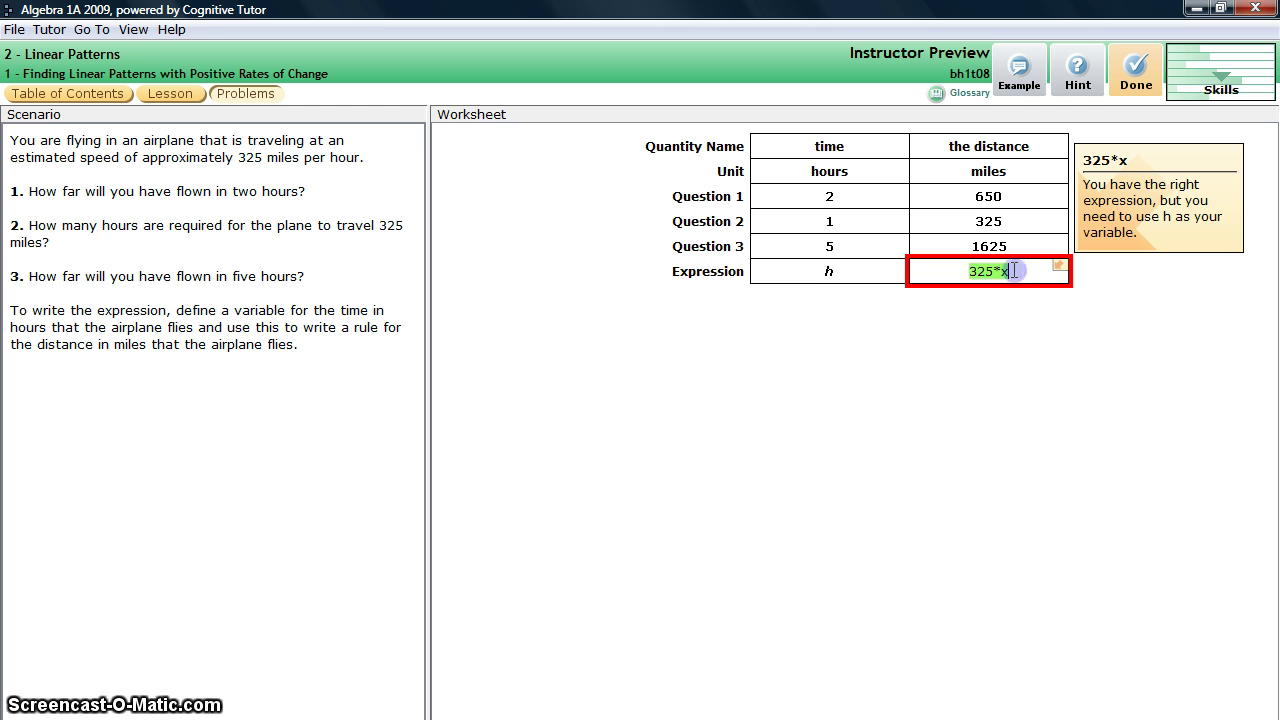
{"action": "type", "text": "325"}
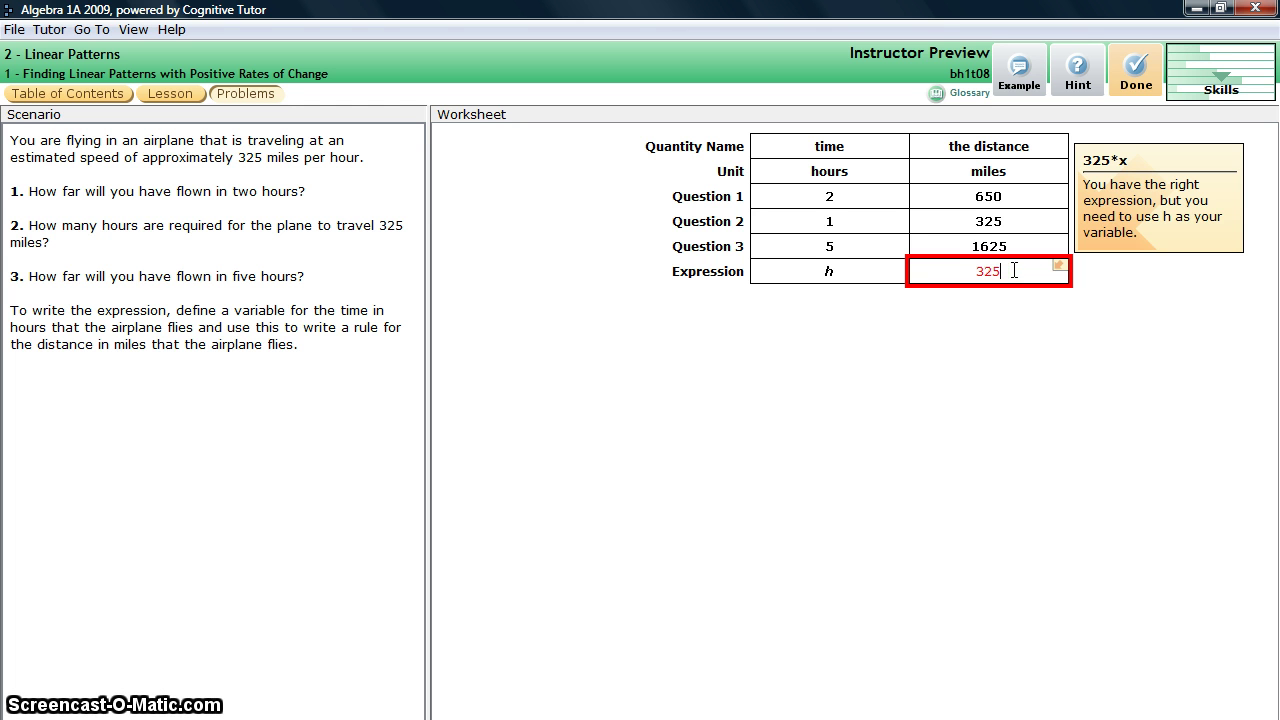
{"action": "type", "text": "*h"}
{"action": "key", "text": "Return"}
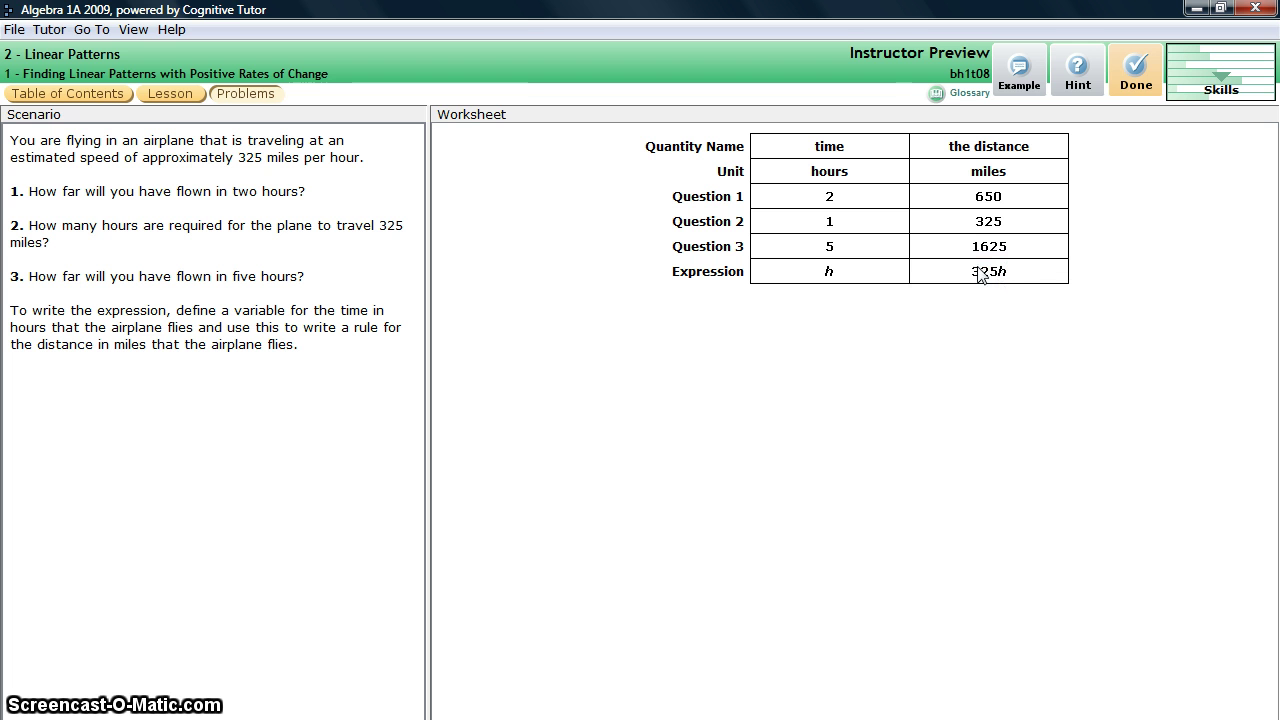
Step: Open the Skillometer, move it clear of the window's corner to review the skill progress, and close it
{"action": "left_click", "coordinate": [1201, 86]}
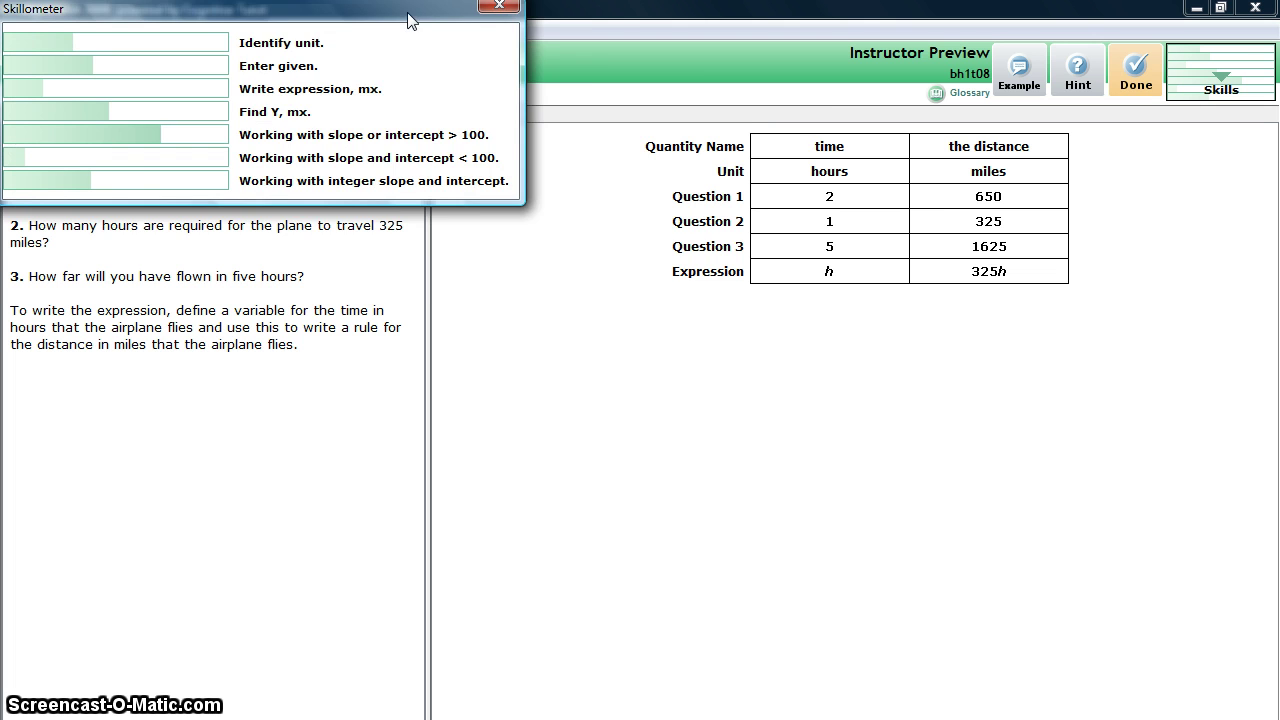
{"action": "left_click_drag", "start_coordinate": [491, 14], "coordinate": [697, 110]}
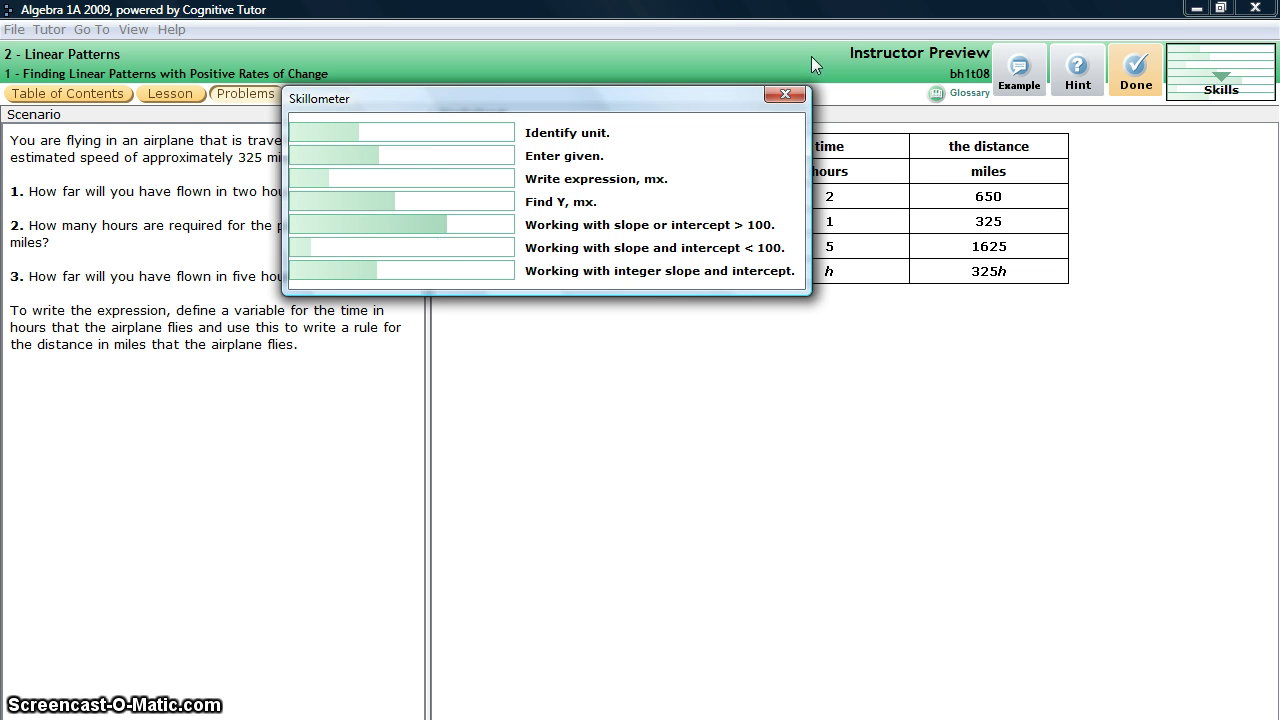
{"action": "left_click", "coordinate": [781, 92]}
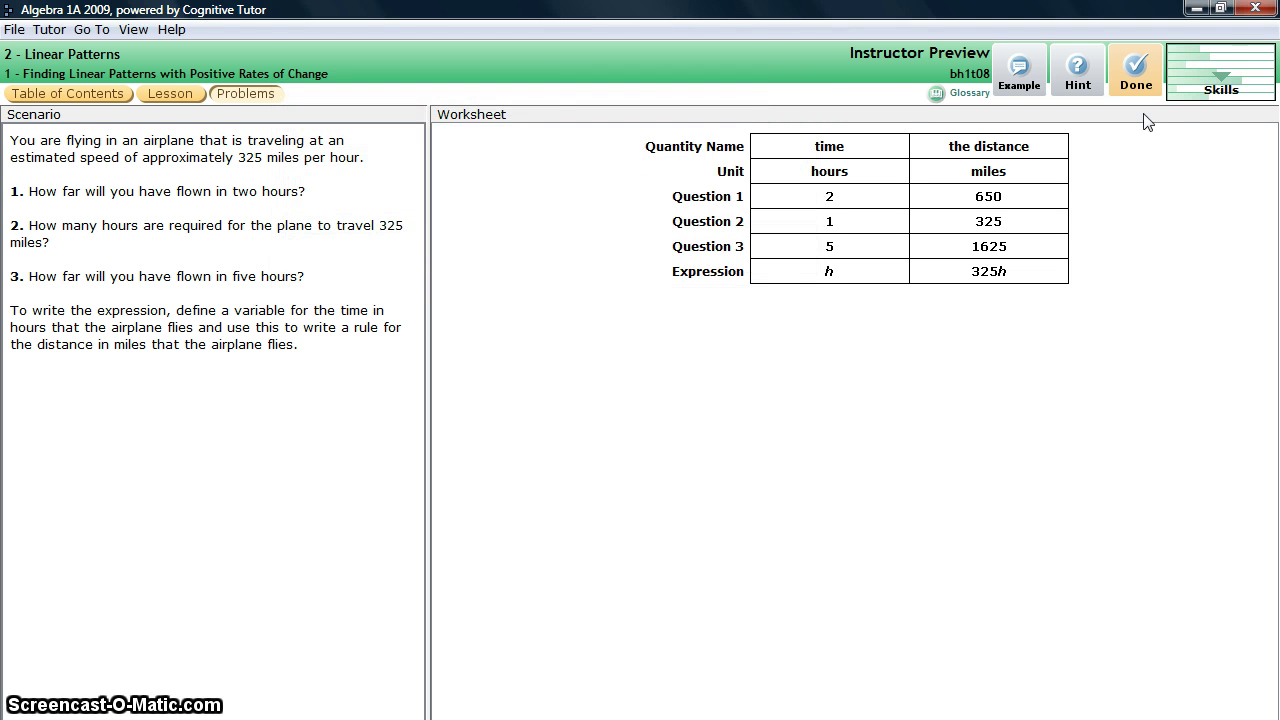